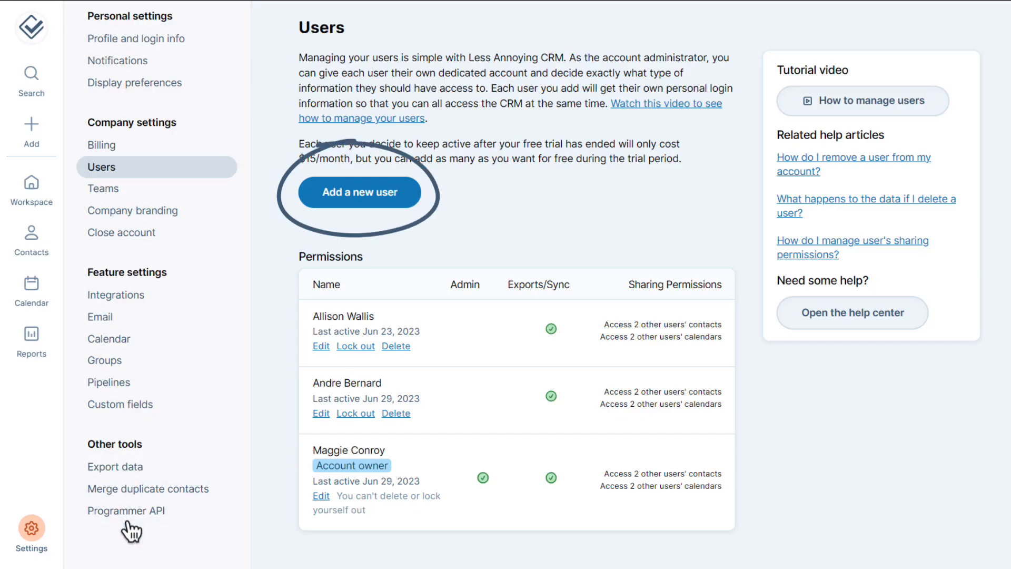
# Filter the Activity report by Assigned user so it shows only one colleague's activity
pyautogui.moveTo(50, 377)
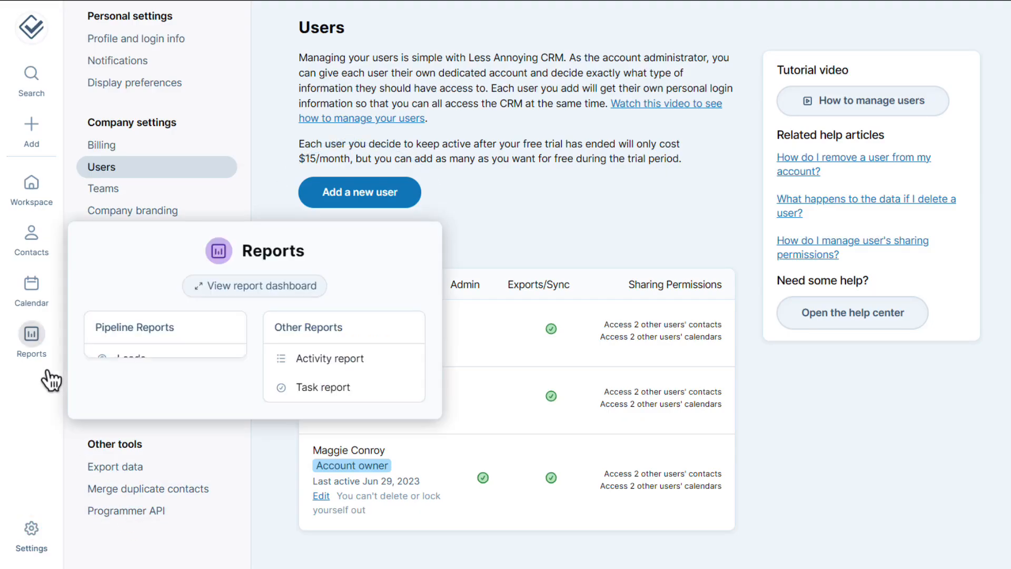
pyautogui.click(363, 360)
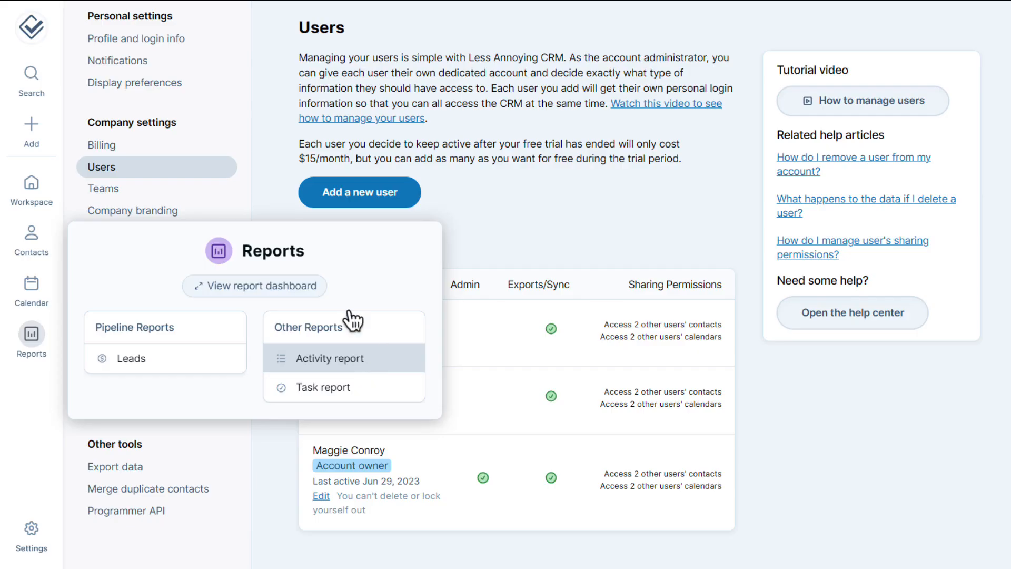
pyautogui.click(150, 217)
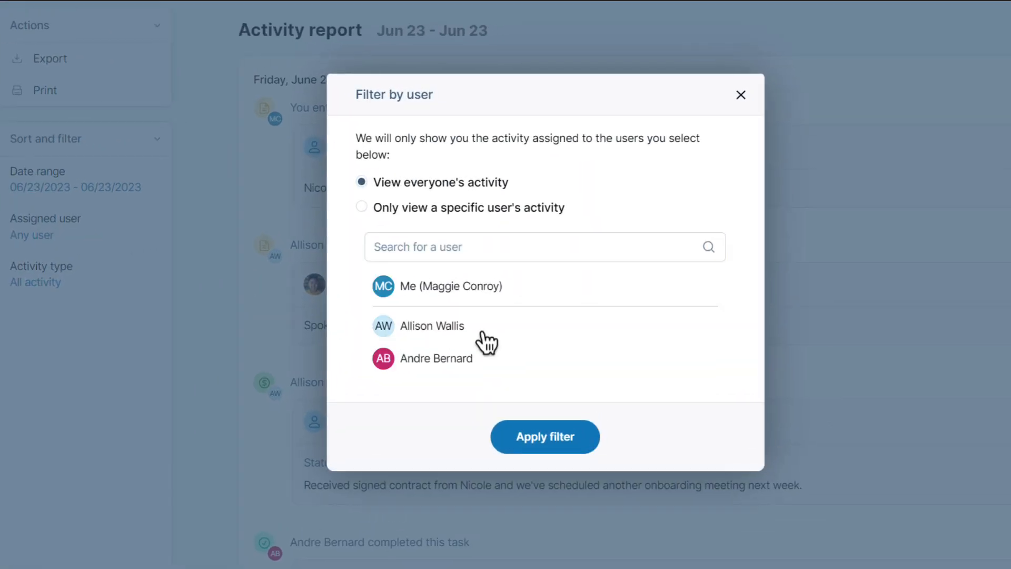
pyautogui.click(481, 334)
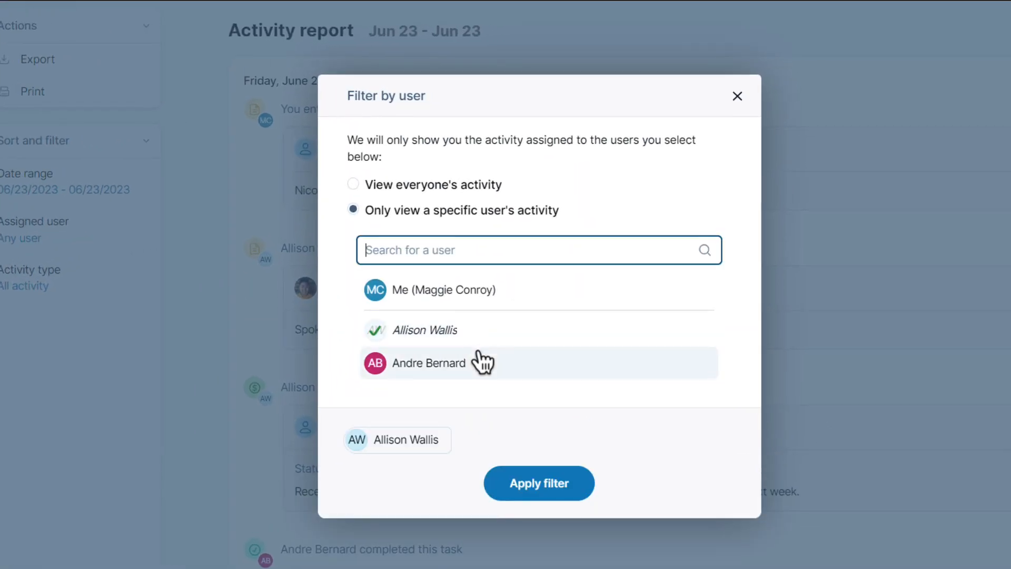
pyautogui.click(505, 487)
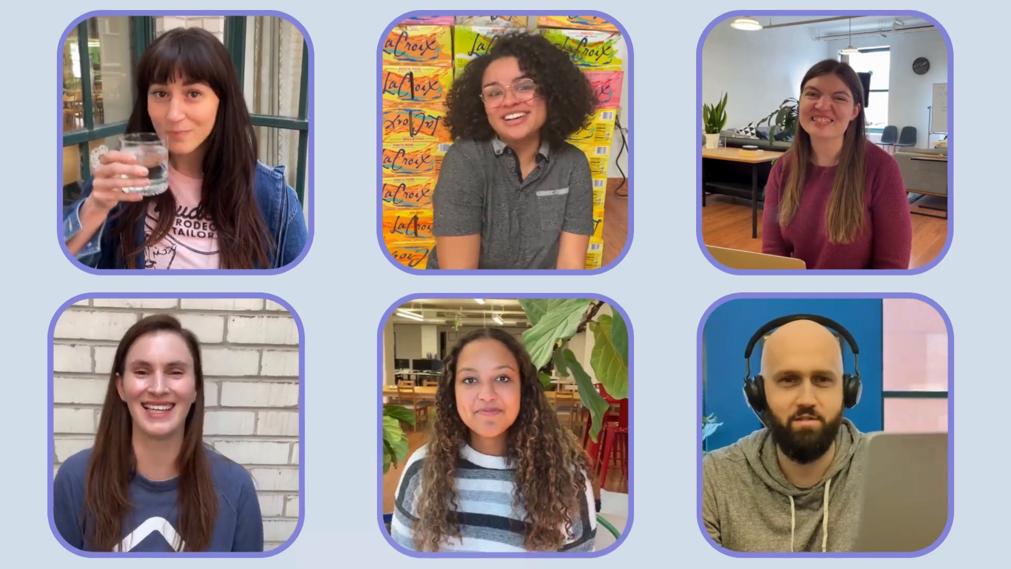
# Open the Settings menu and look at the Billing settings
pyautogui.click(47, 460)
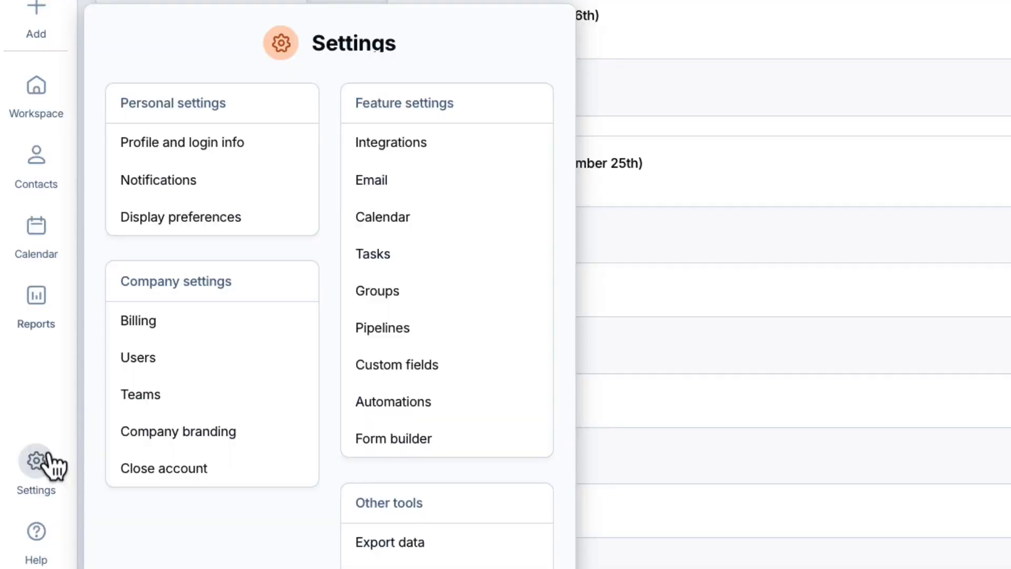
pyautogui.click(207, 331)
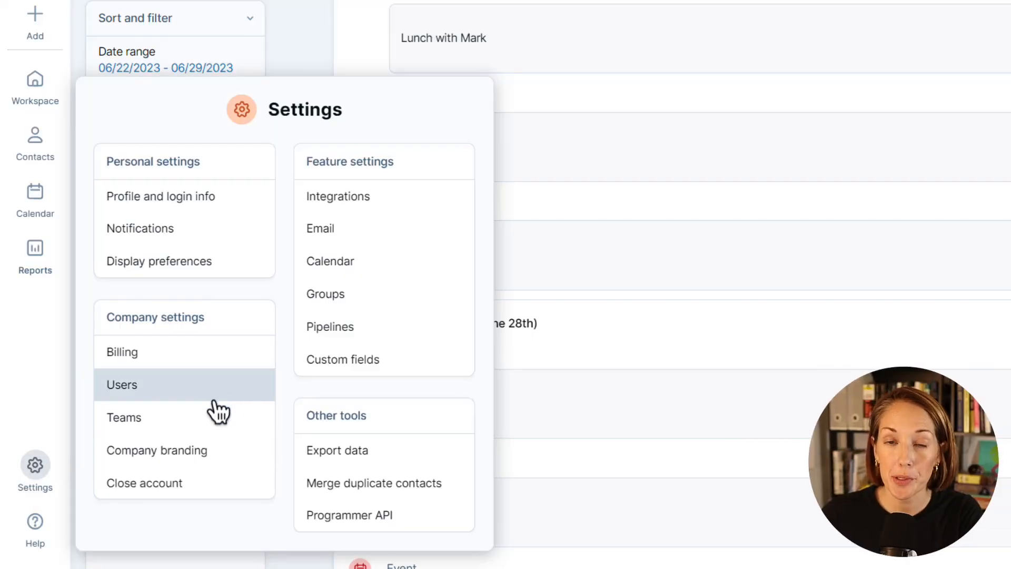
# On the Users settings page, add a new user with her first name, last name and e-mail address
pyautogui.click(236, 403)
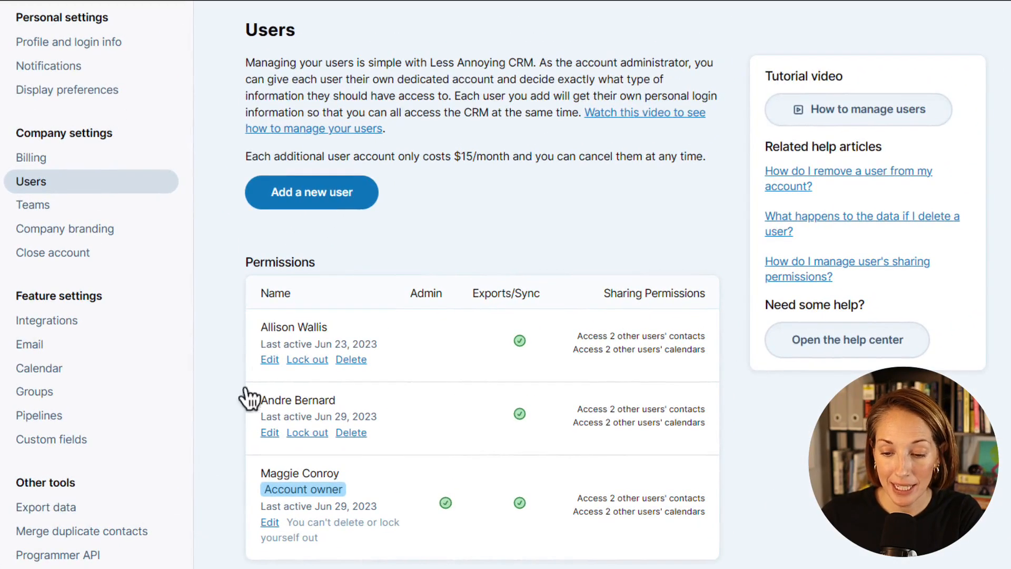
pyautogui.click(348, 201)
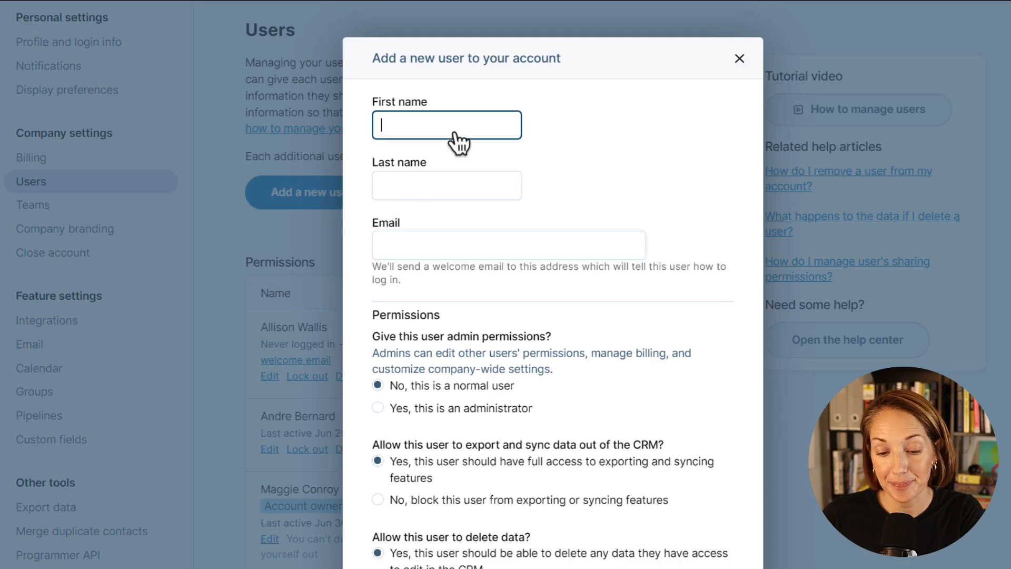
pyautogui.press('Tab')
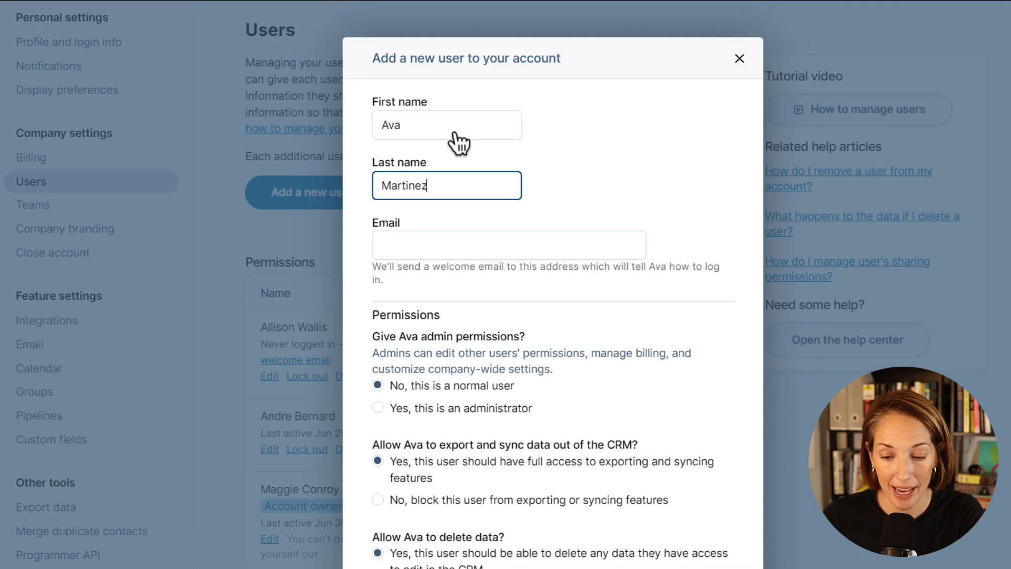
pyautogui.press('Tab')
pyautogui.write('ava')
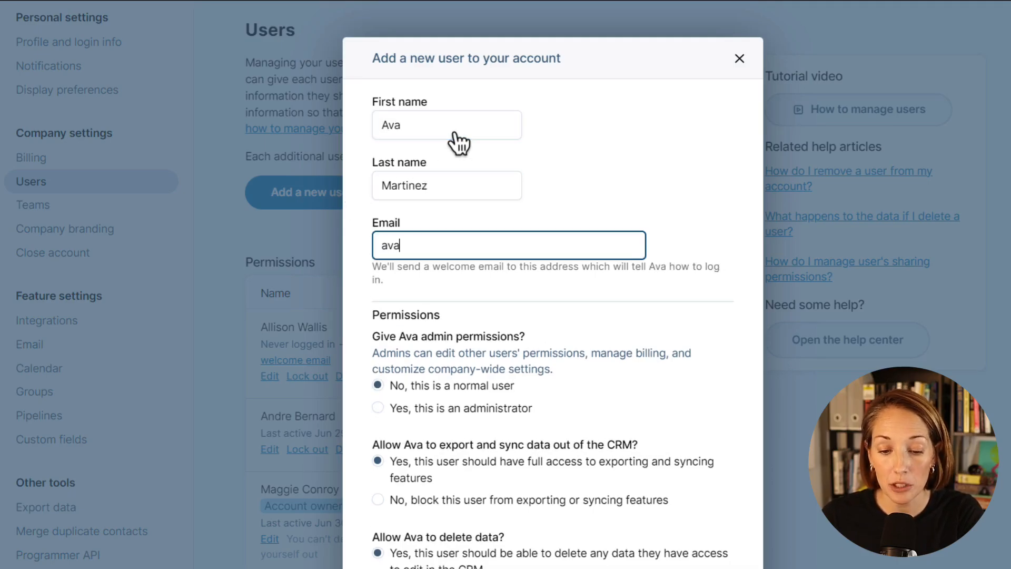
pyautogui.write('@example.com')
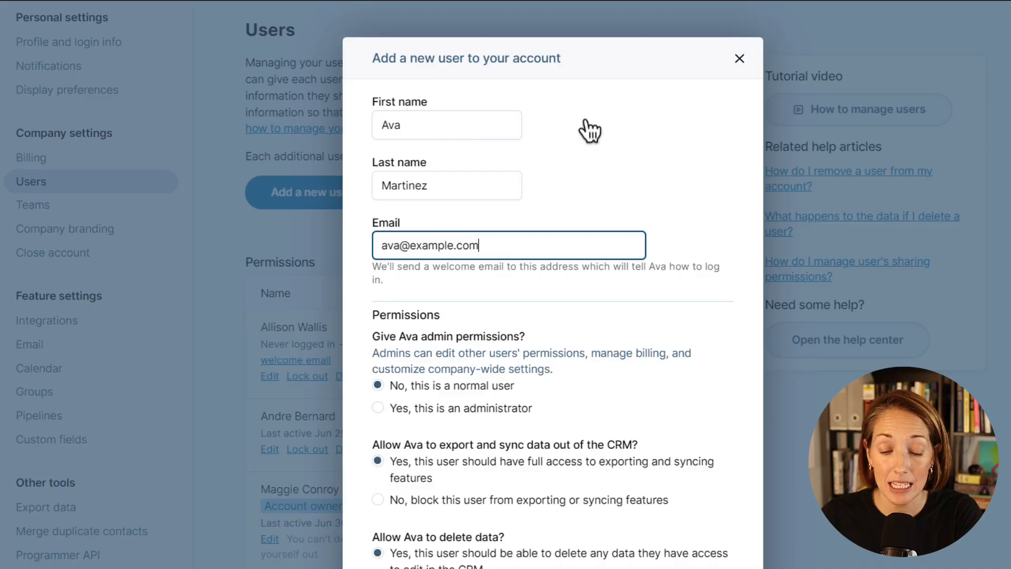
pyautogui.scroll(-5, 553, 316)
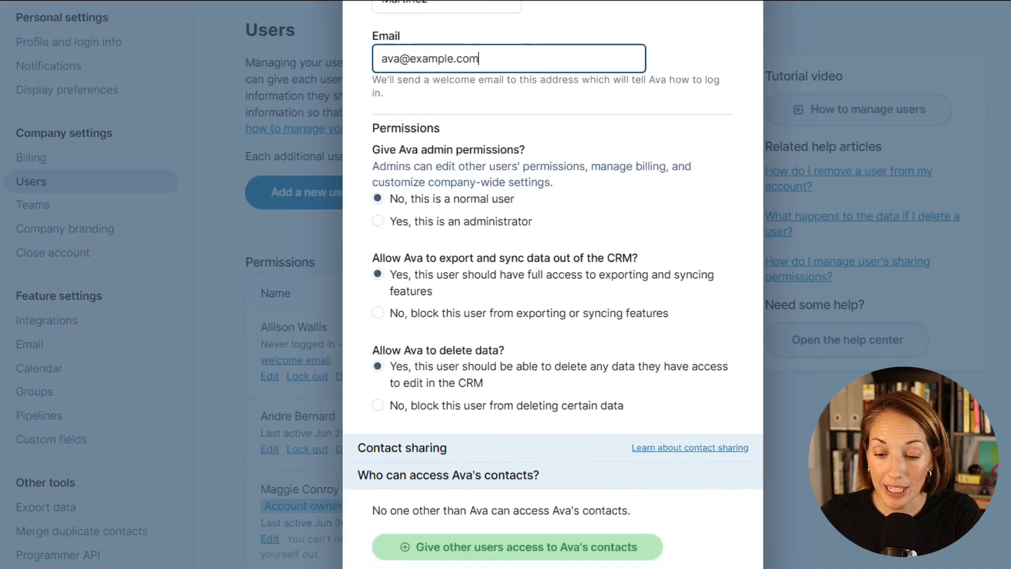
pyautogui.scroll(-1, 553, 316)
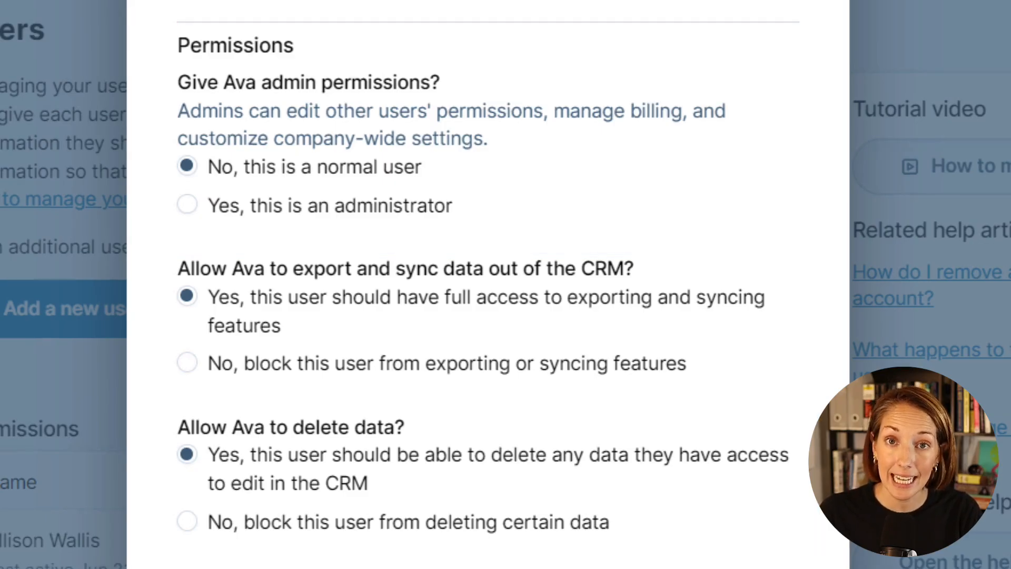
pyautogui.scroll(-5, 487, 285)
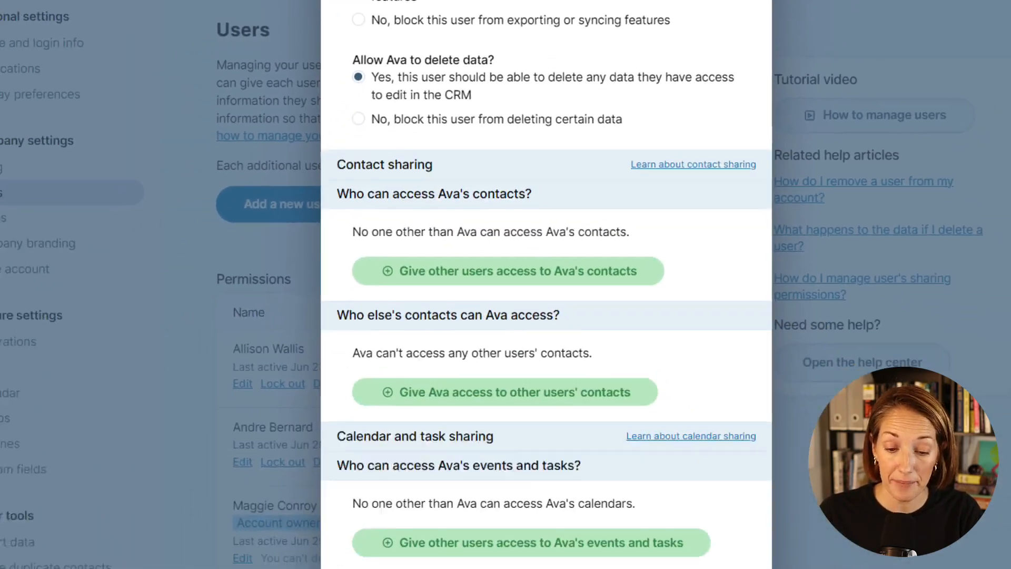
pyautogui.scroll(-2, 553, 284)
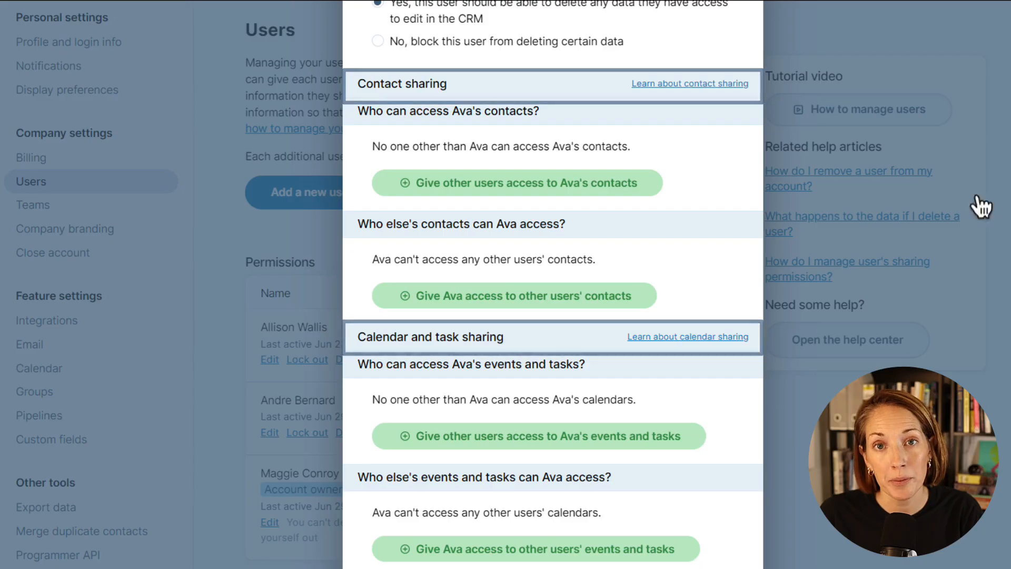
# Give the account owner and the other two existing users edit access to the new user's contacts
pyautogui.click(655, 184)
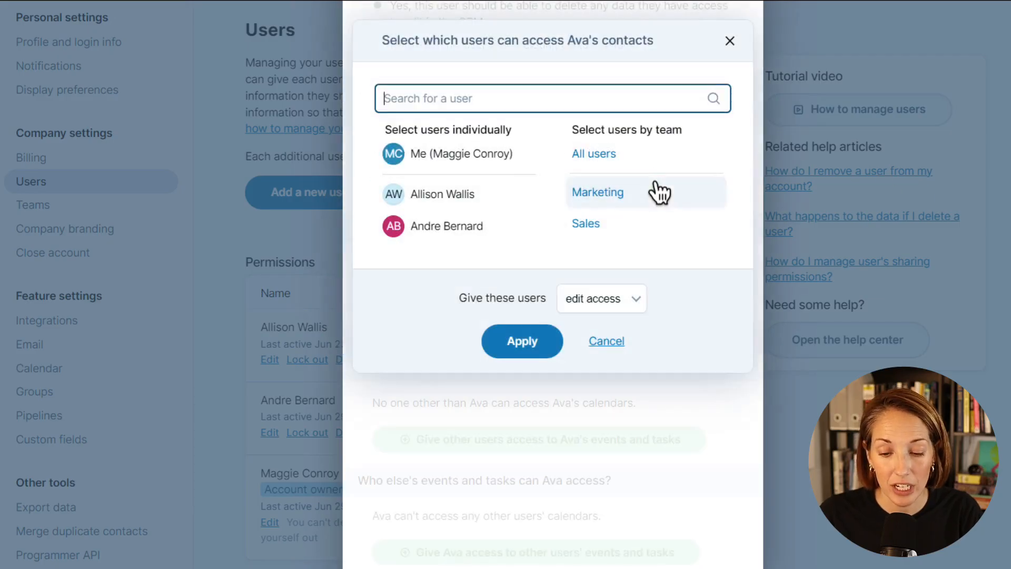
pyautogui.click(523, 158)
pyautogui.click(521, 192)
pyautogui.click(518, 228)
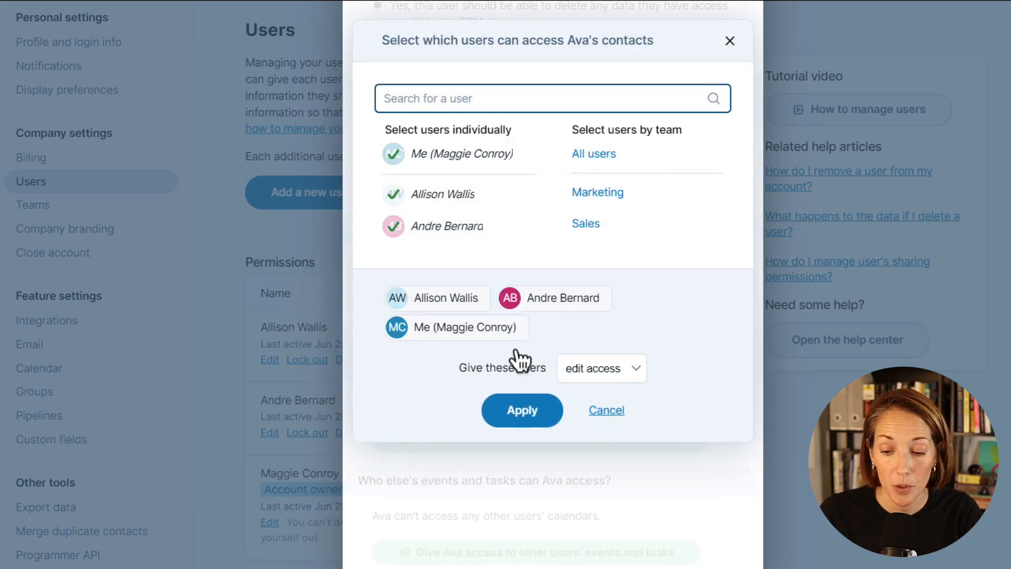
pyautogui.click(525, 416)
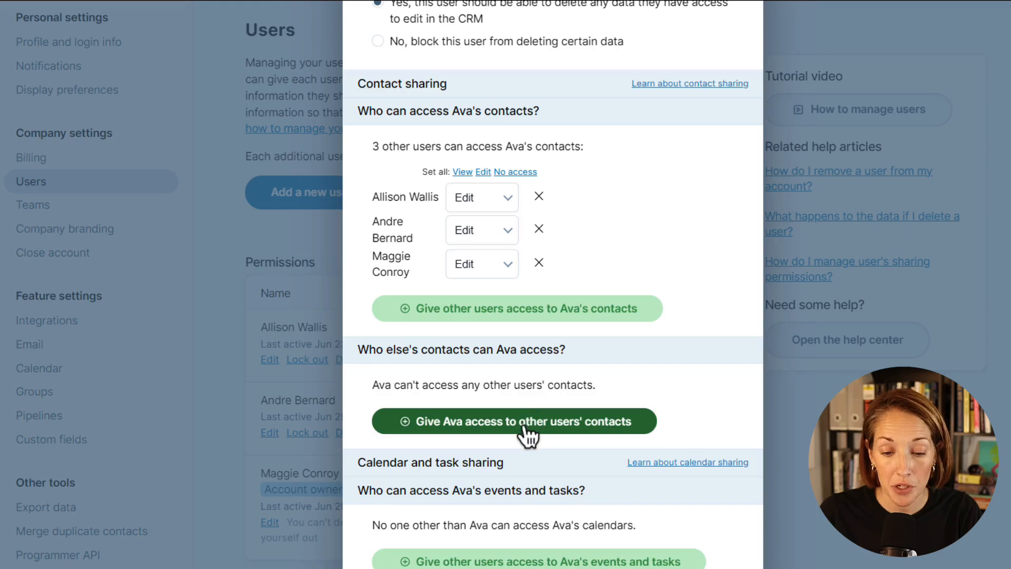
# Let the new user edit one colleague's contacts
pyautogui.click(522, 421)
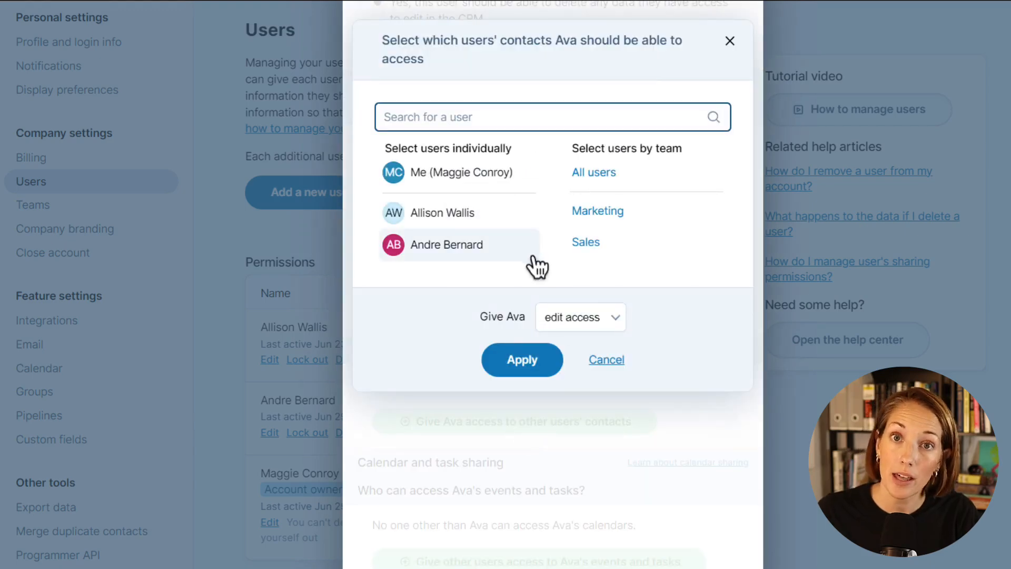
pyautogui.click(482, 216)
pyautogui.click(508, 405)
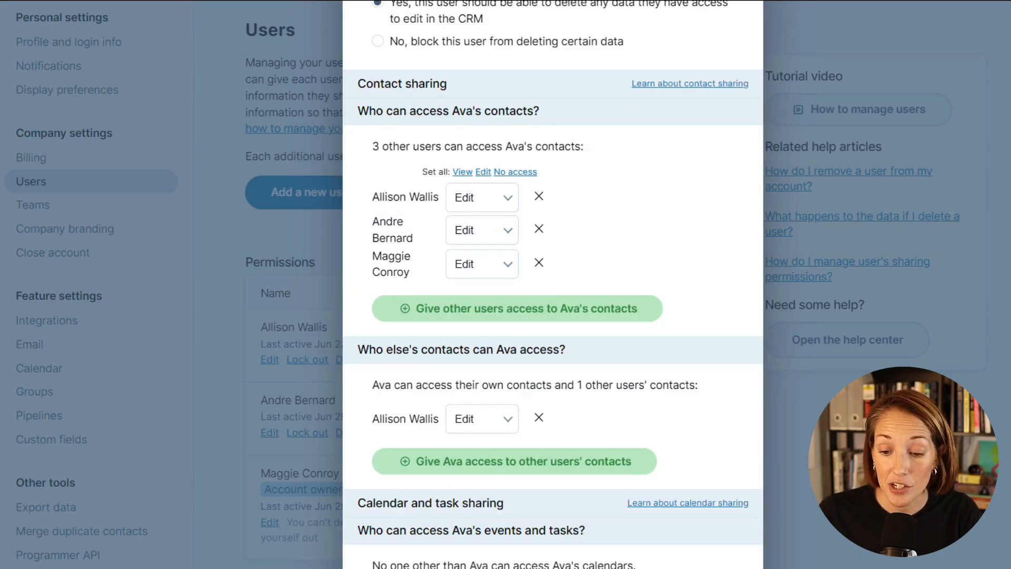
pyautogui.scroll(-3, 553, 285)
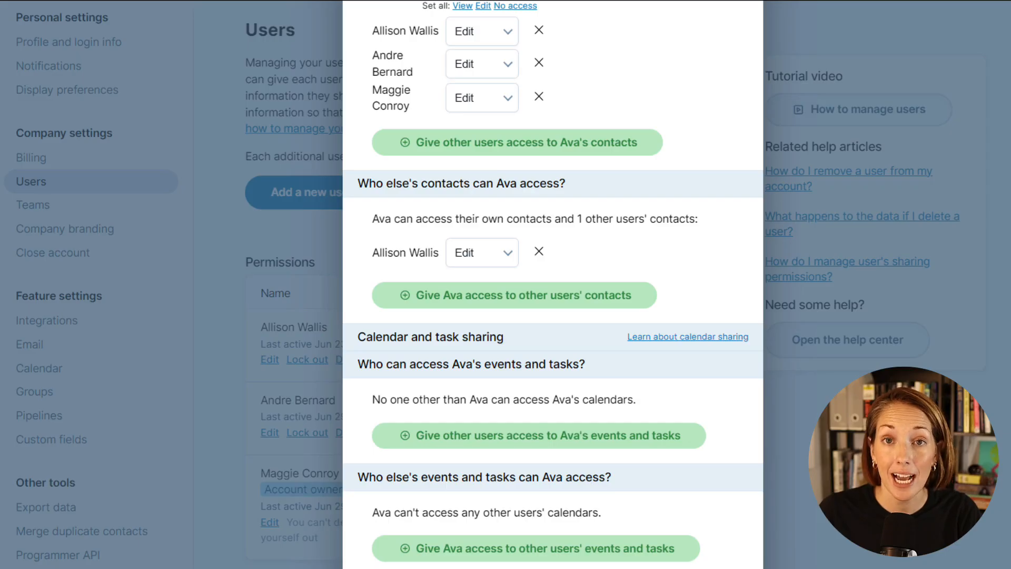
# Let the account owner access her calendars, then create the user and email login instructions
pyautogui.click(686, 441)
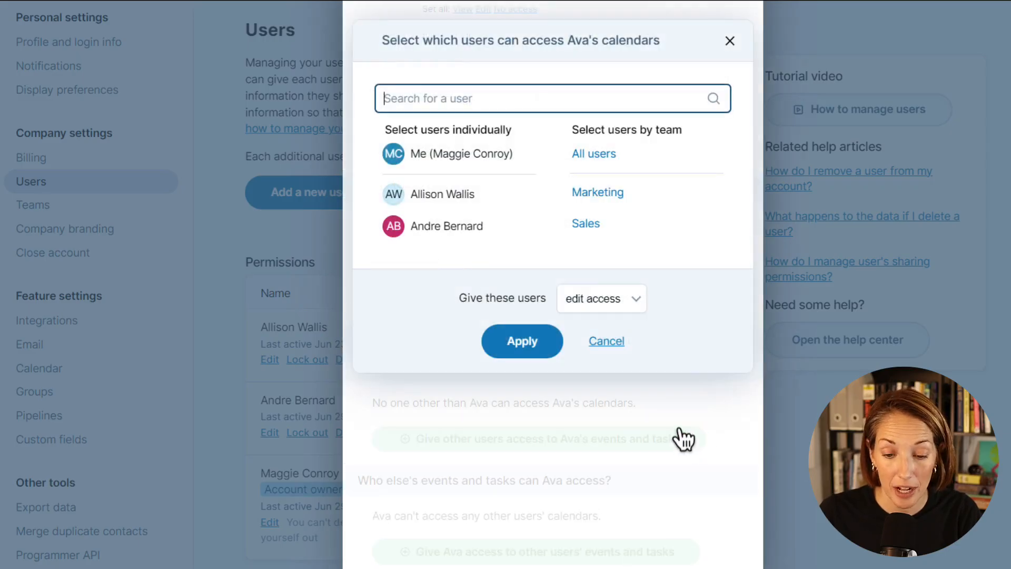
pyautogui.click(495, 173)
pyautogui.click(498, 377)
pyautogui.scroll(-3, 499, 280)
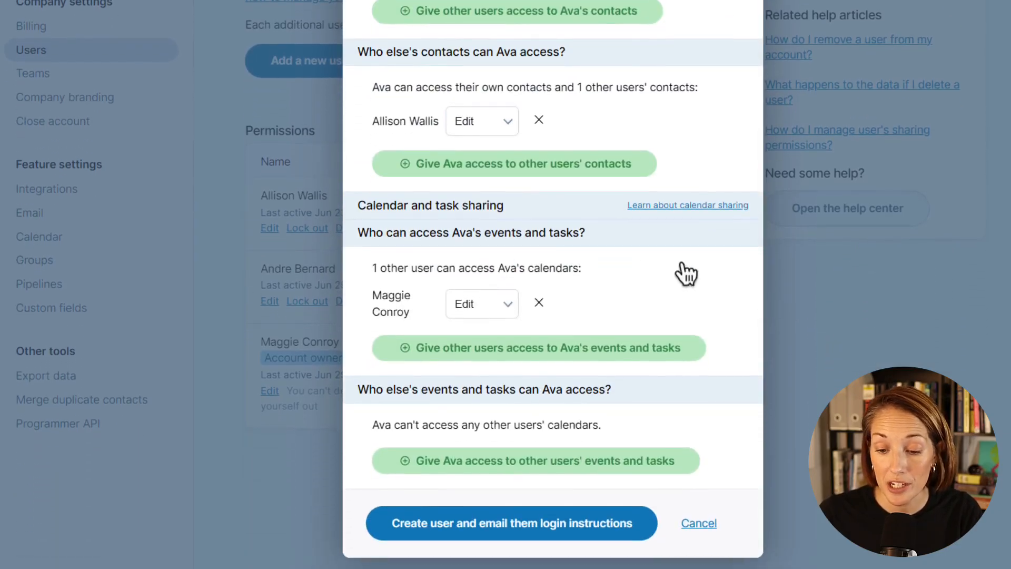
pyautogui.click(505, 526)
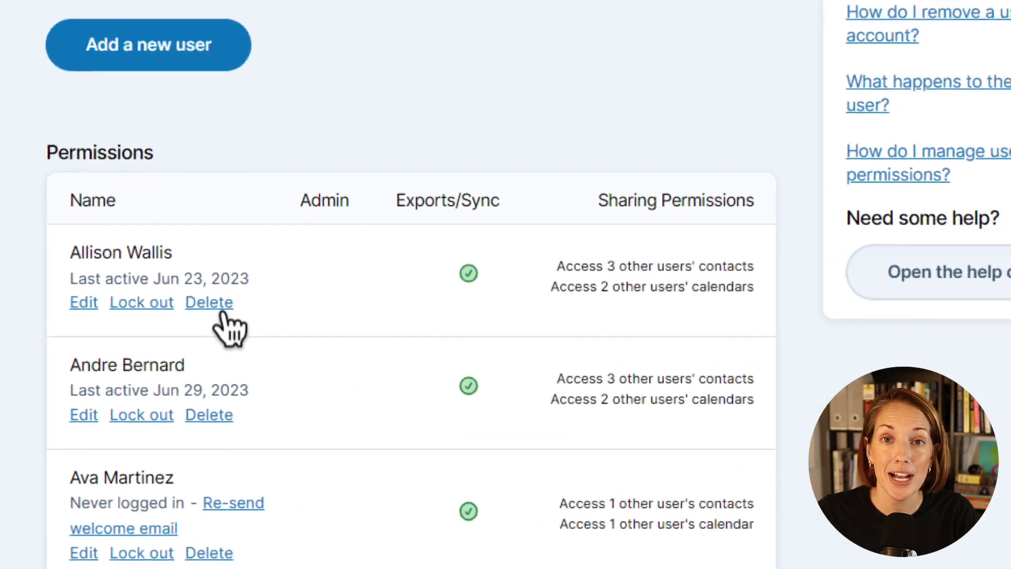
# Start deleting the first user, assigning her contacts to the account owner under a new group of her old contacts
pyautogui.click(222, 312)
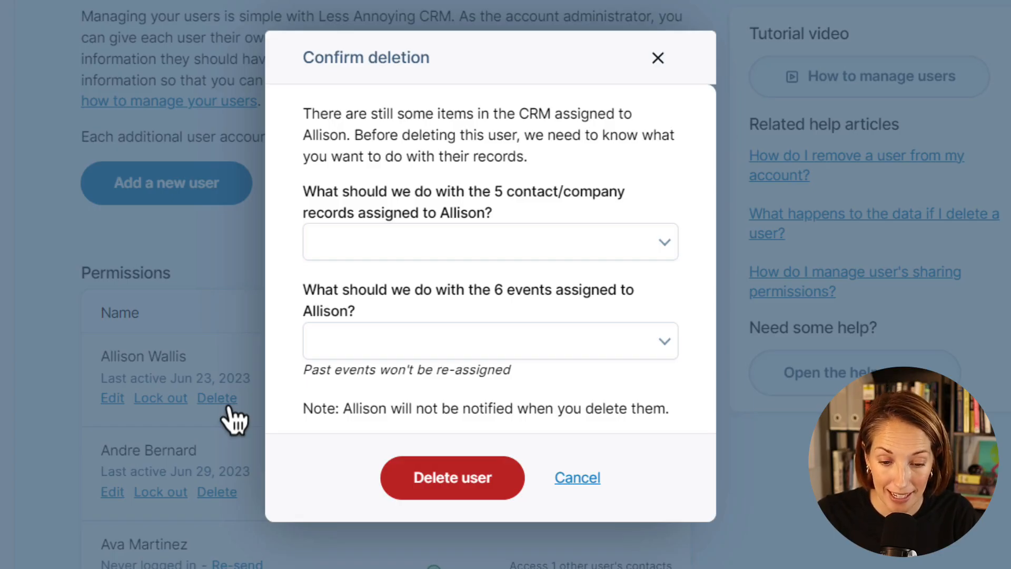
pyautogui.click(527, 241)
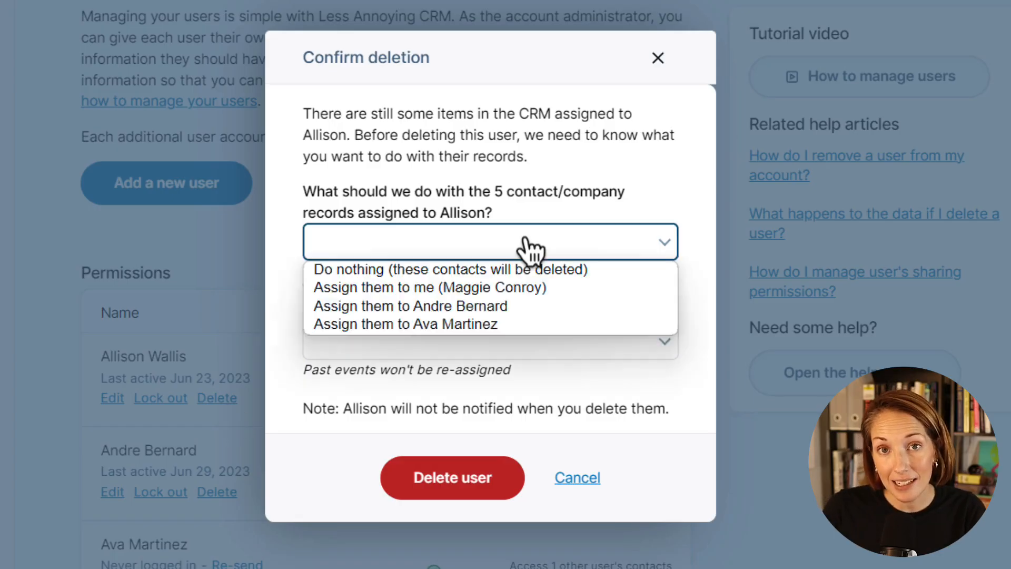
pyautogui.click(526, 287)
pyautogui.click(319, 291)
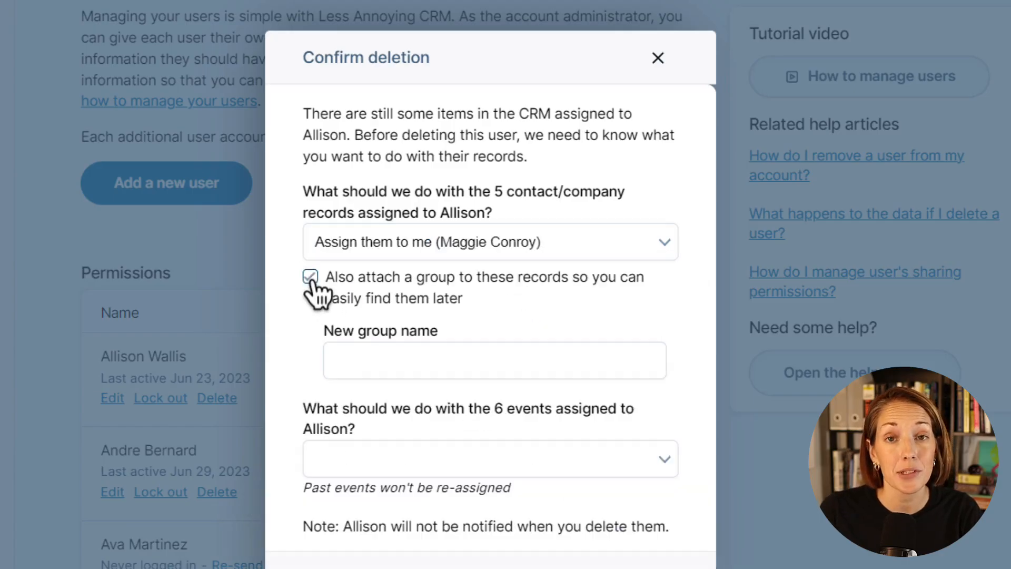
pyautogui.click(354, 361)
pyautogui.write('All')
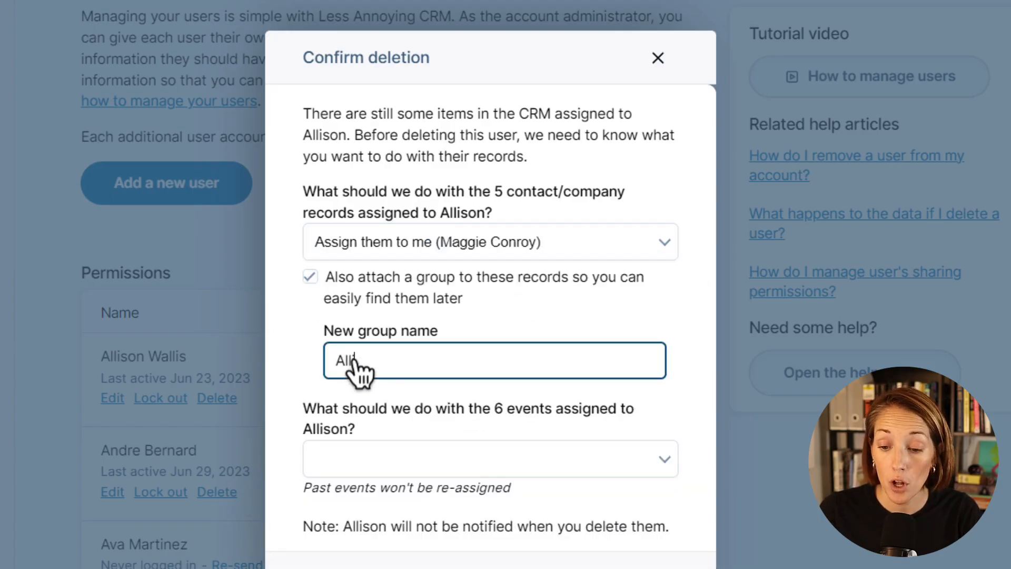
pyautogui.write("ison's old contacts")
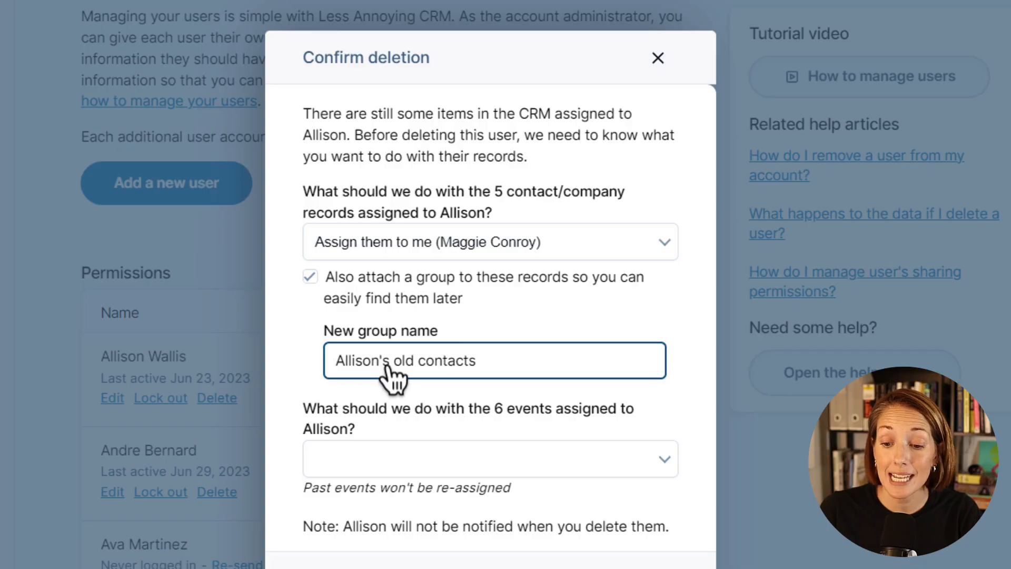
# Assign her 6 events to the account owner too and confirm deleting the user
pyautogui.click(394, 456)
pyautogui.click(400, 505)
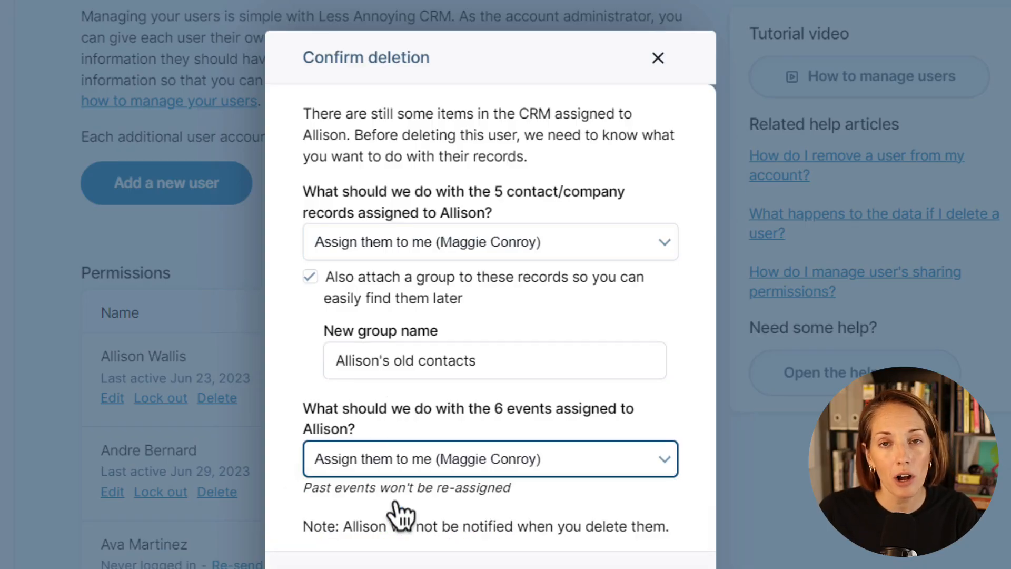
pyautogui.scroll(-1, 416, 548)
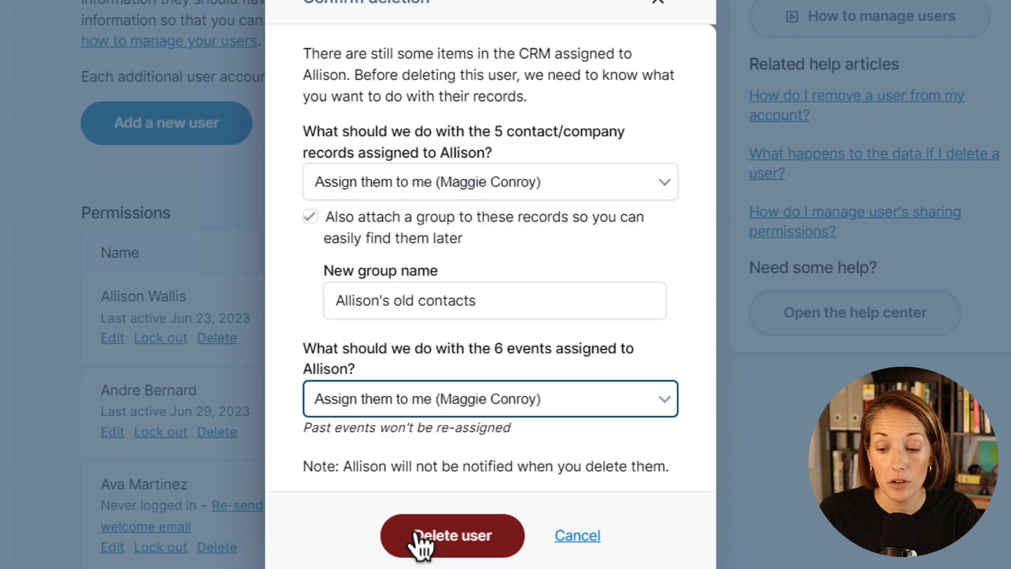
pyautogui.click(421, 540)
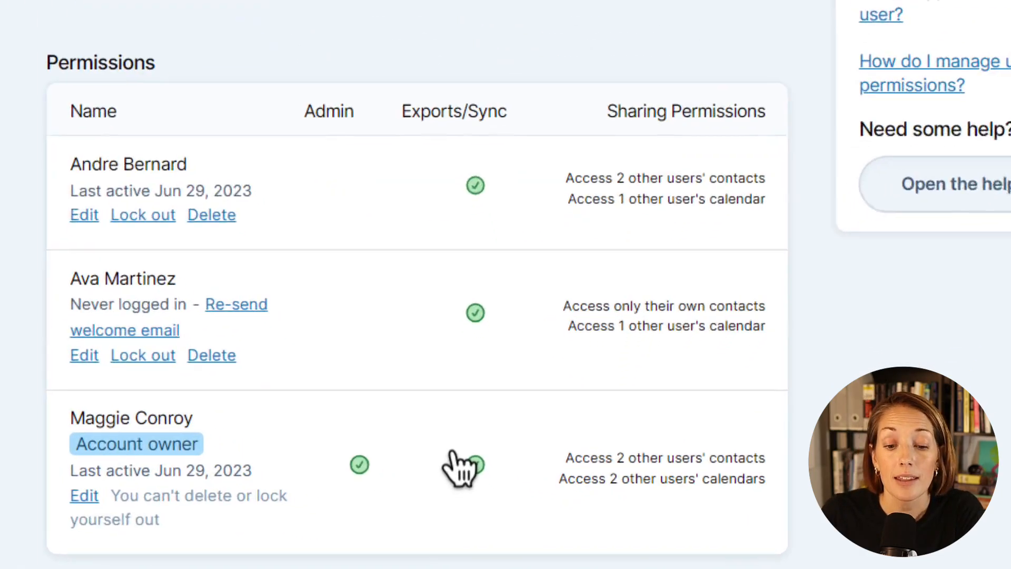
# Temporarily lock the top listed user out of the CRM
pyautogui.click(132, 199)
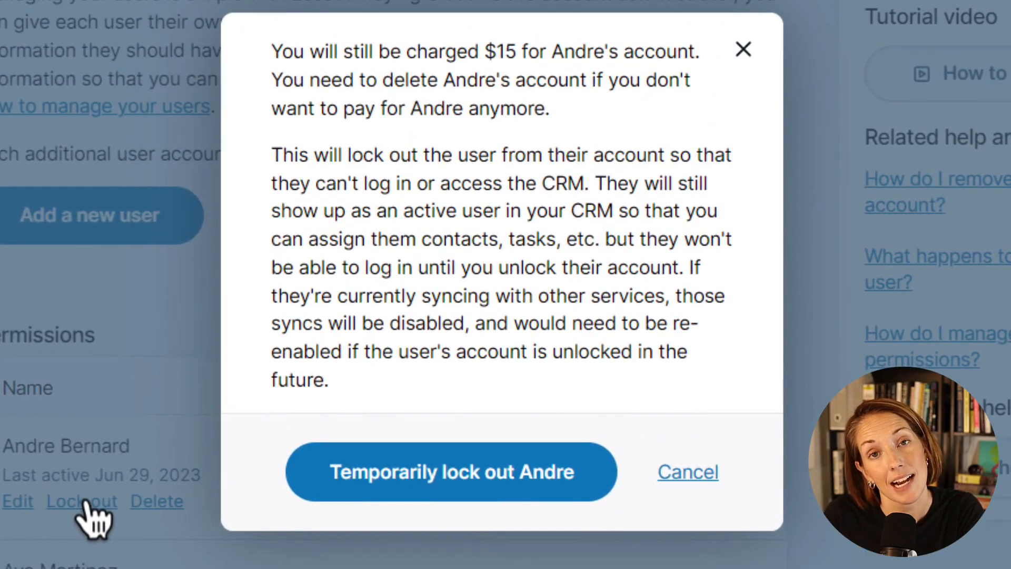
pyautogui.click(301, 483)
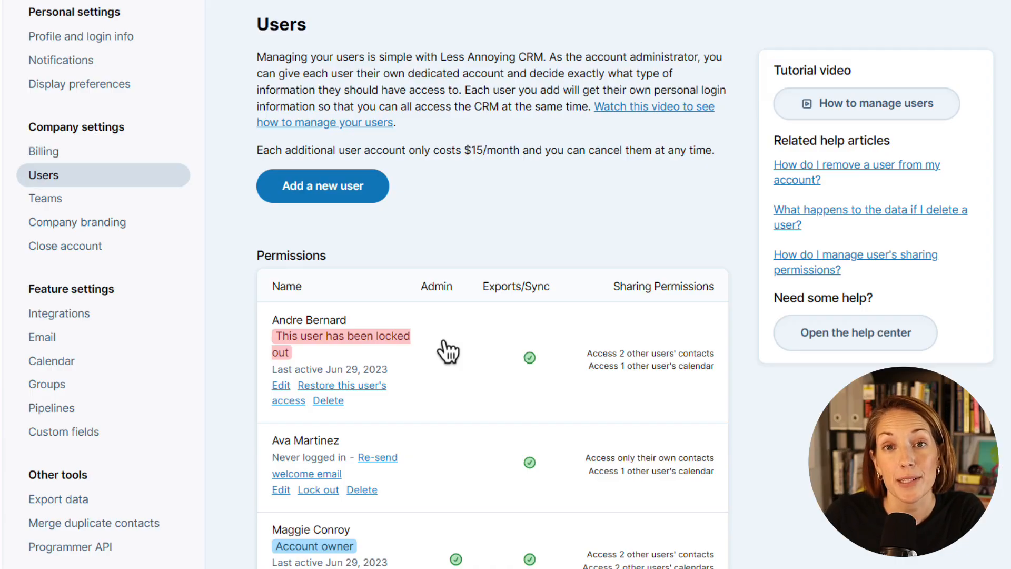
# Re-add the deleted user with her first name, last name and e-mail, and email her login instructions
pyautogui.click(379, 196)
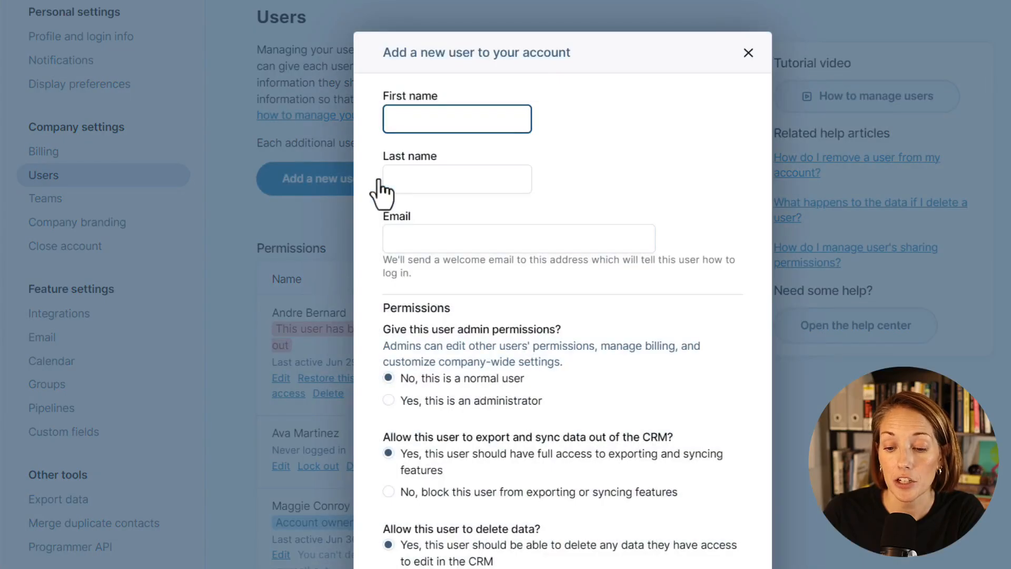
pyautogui.press('Tab')
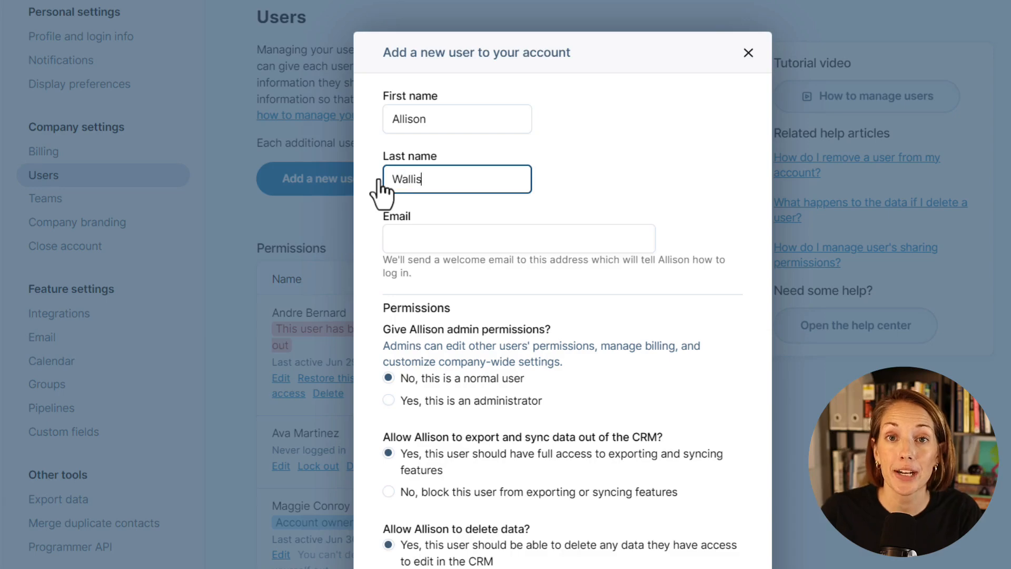
pyautogui.press('Tab')
pyautogui.write('alli')
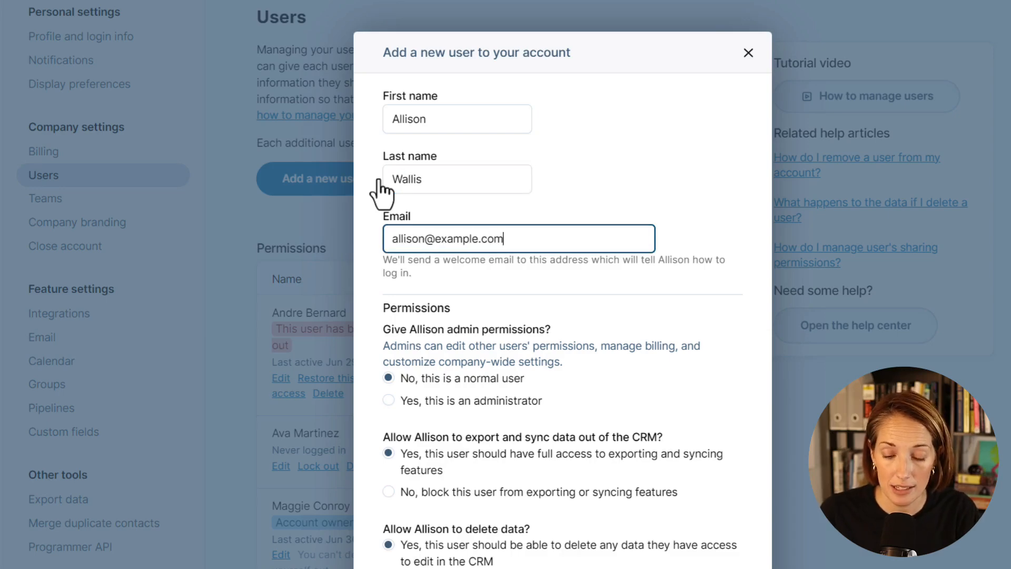
pyautogui.click(535, 549)
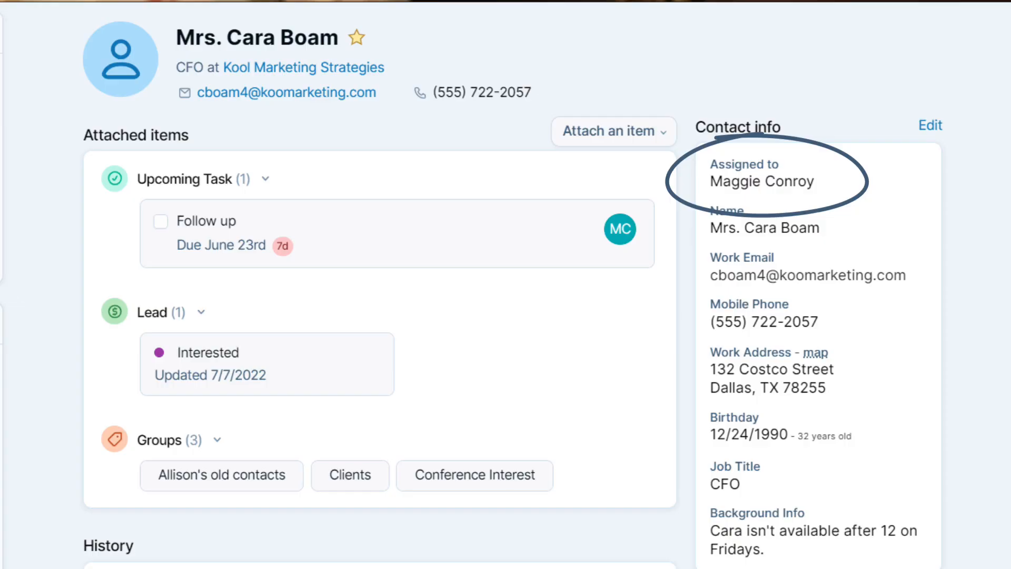
pyautogui.click(930, 126)
pyautogui.click(1000, 138)
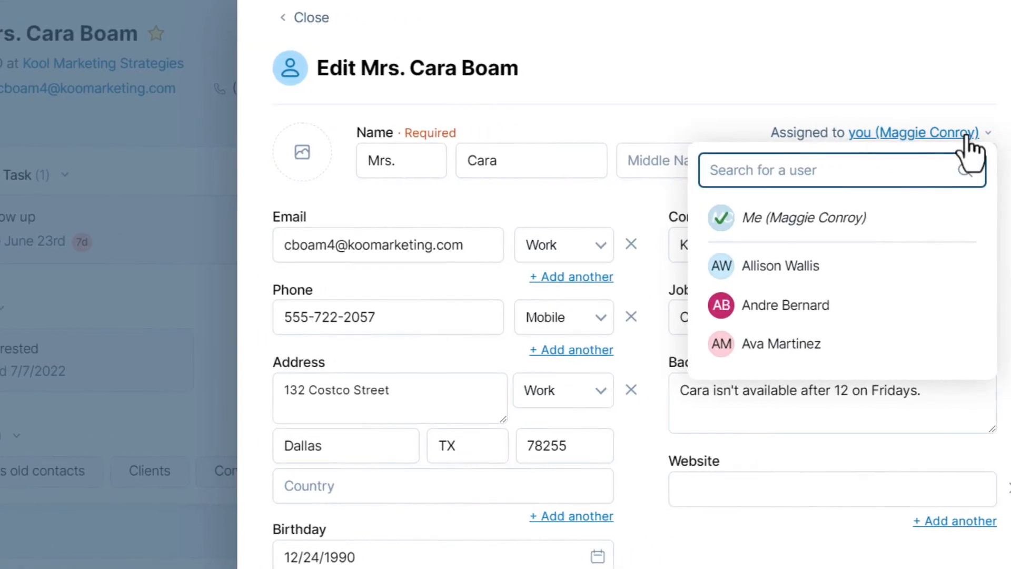
pyautogui.click(964, 274)
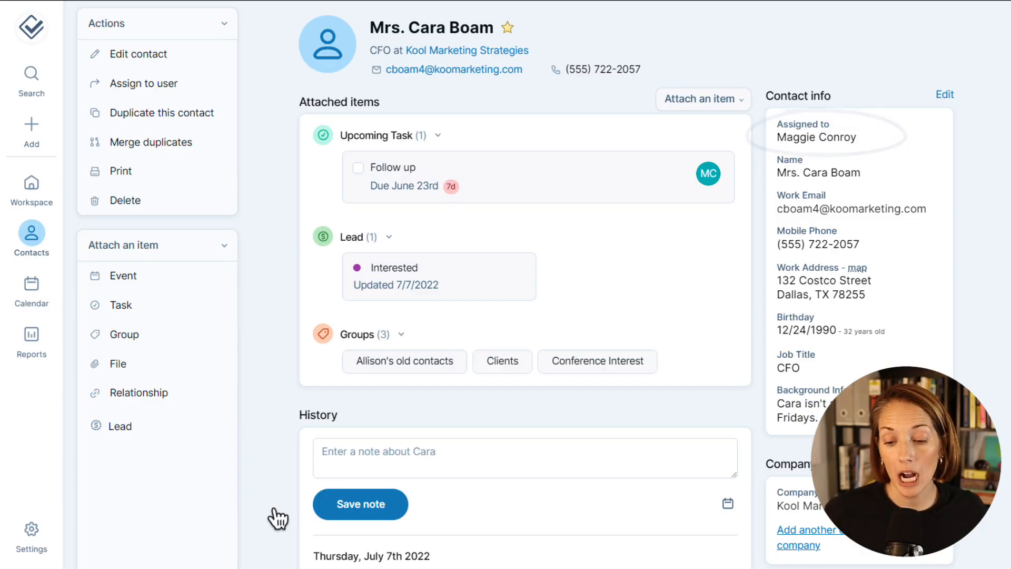
# Edit the second user in Settings > Users and find the Contact sharing section
pyautogui.click(35, 535)
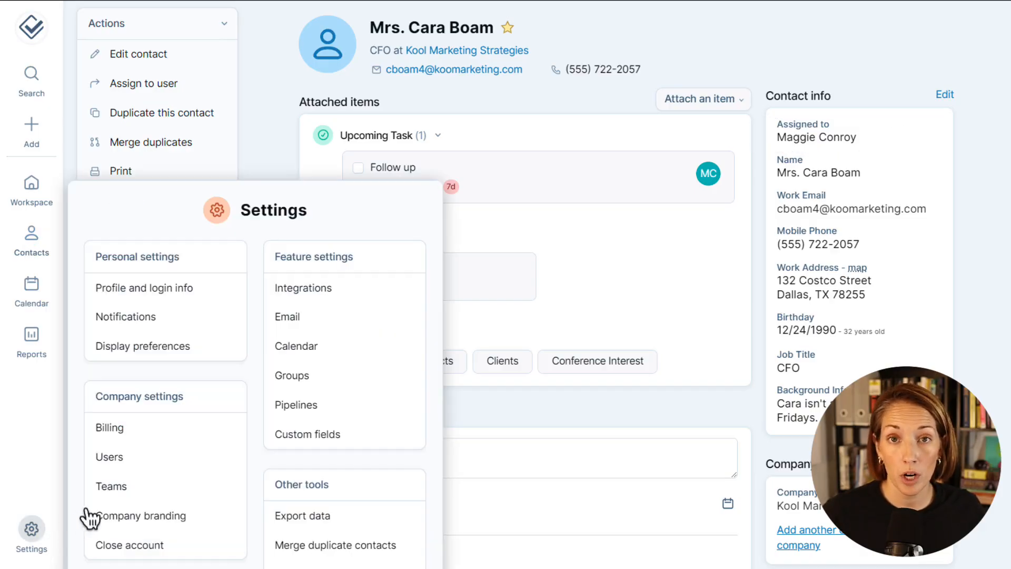
pyautogui.click(196, 466)
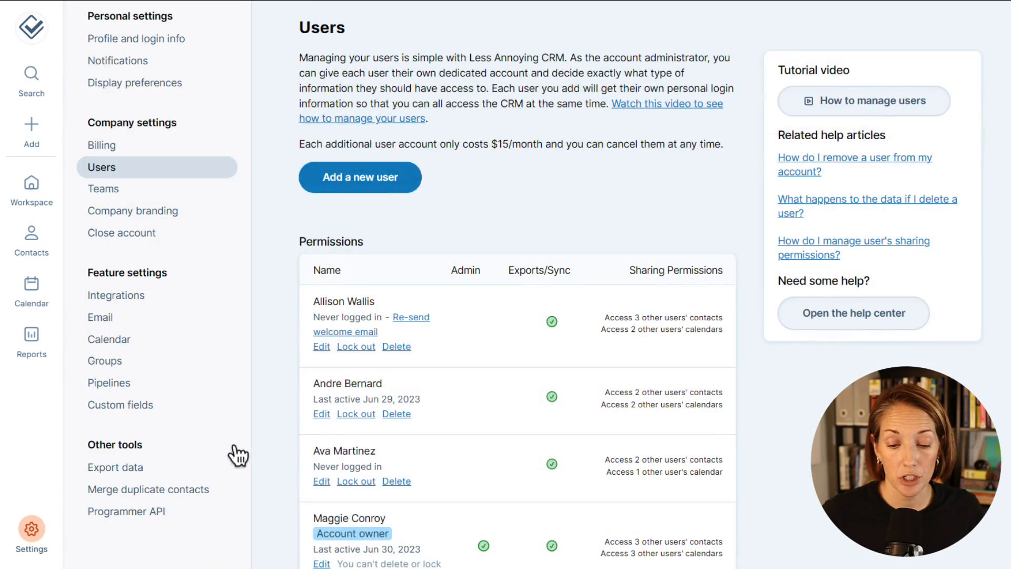
pyautogui.click(321, 415)
pyautogui.click(390, 235)
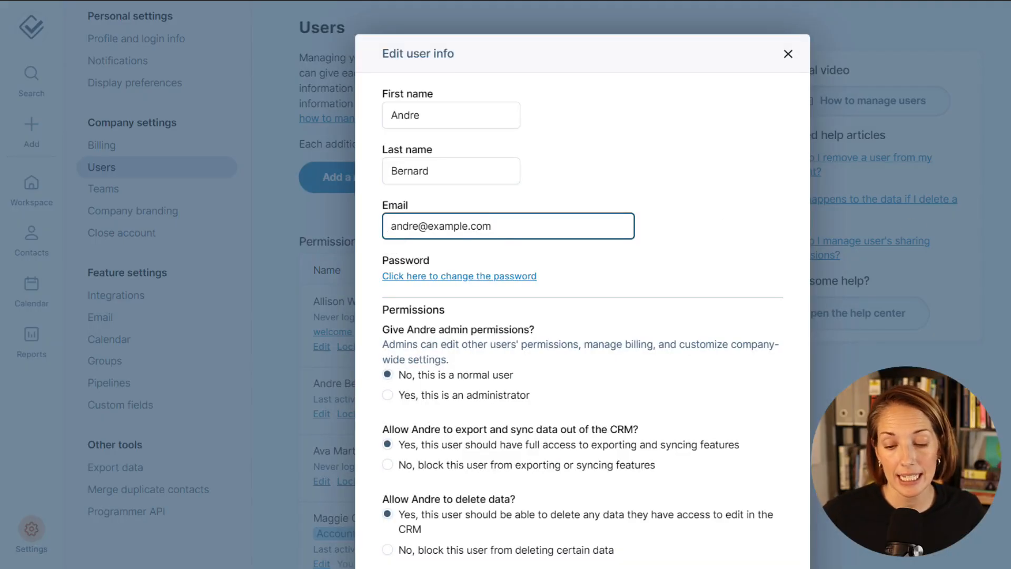
pyautogui.scroll(-10, 582, 284)
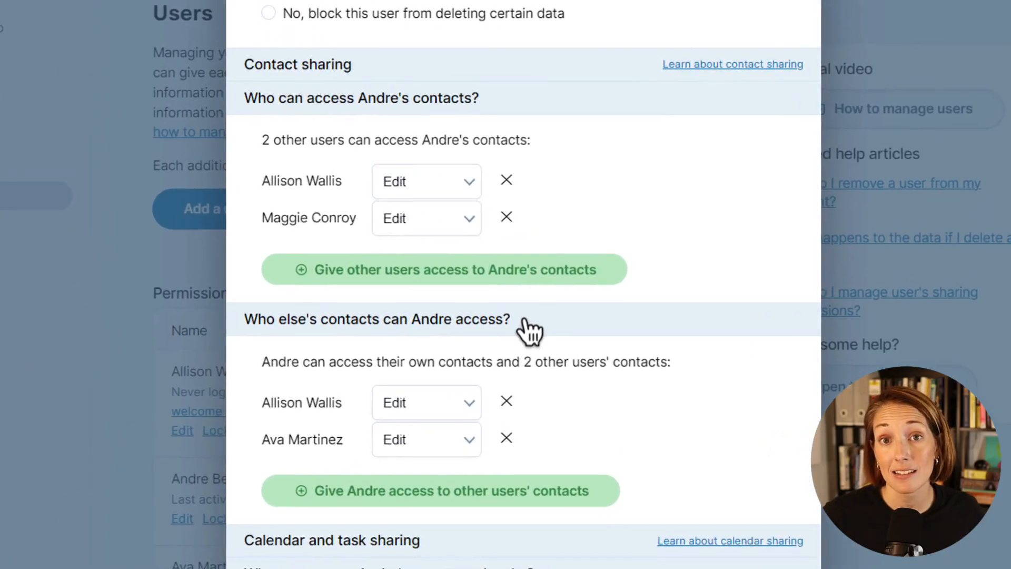
pyautogui.moveTo(580, 262); pyautogui.dragTo(469, 263)
pyautogui.moveTo(376, 329); pyautogui.dragTo(243, 329)
# Give the second user access to the account owner's contacts, with the access level set to View
pyautogui.click(284, 500)
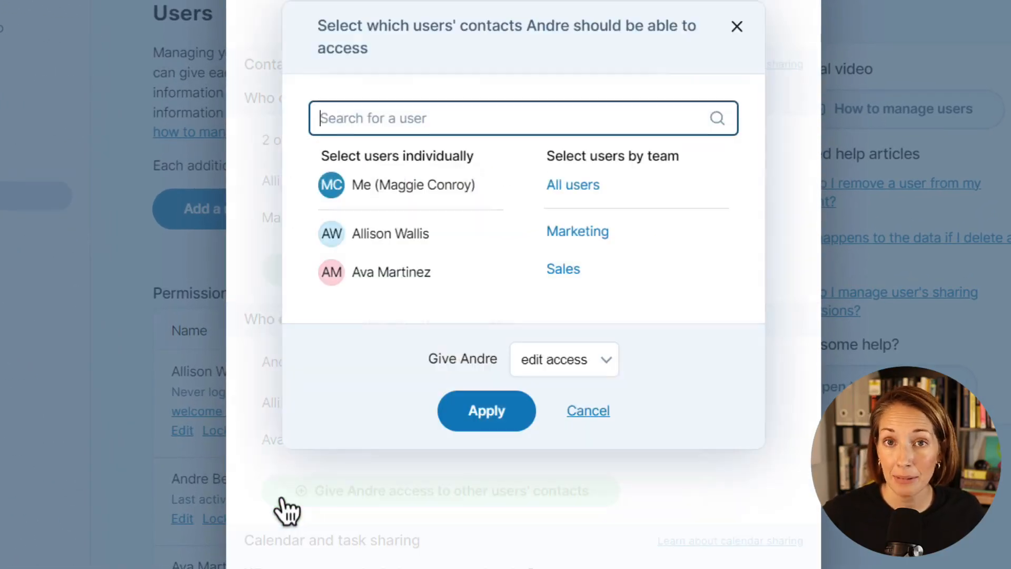
pyautogui.click(396, 194)
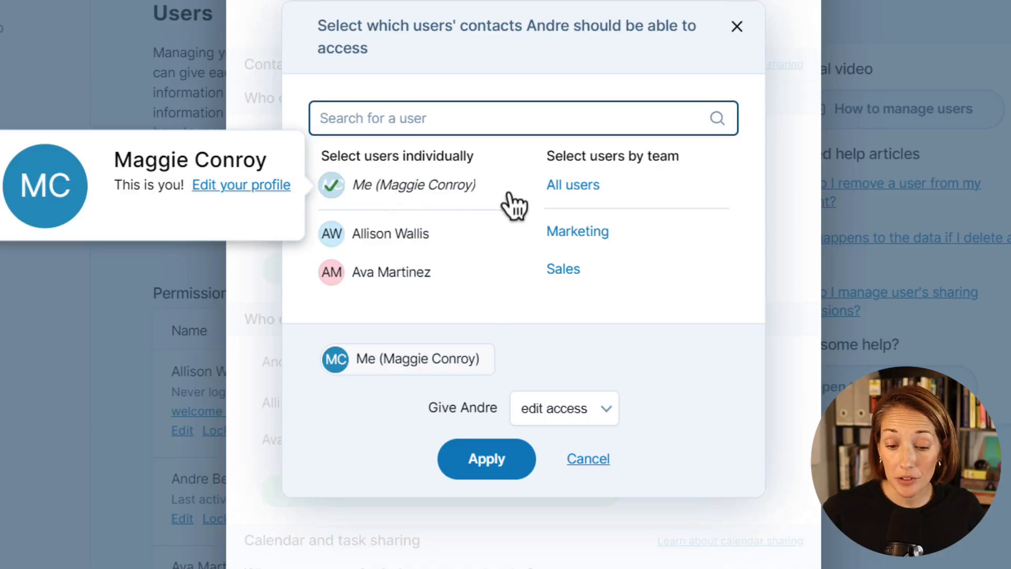
pyautogui.click(503, 467)
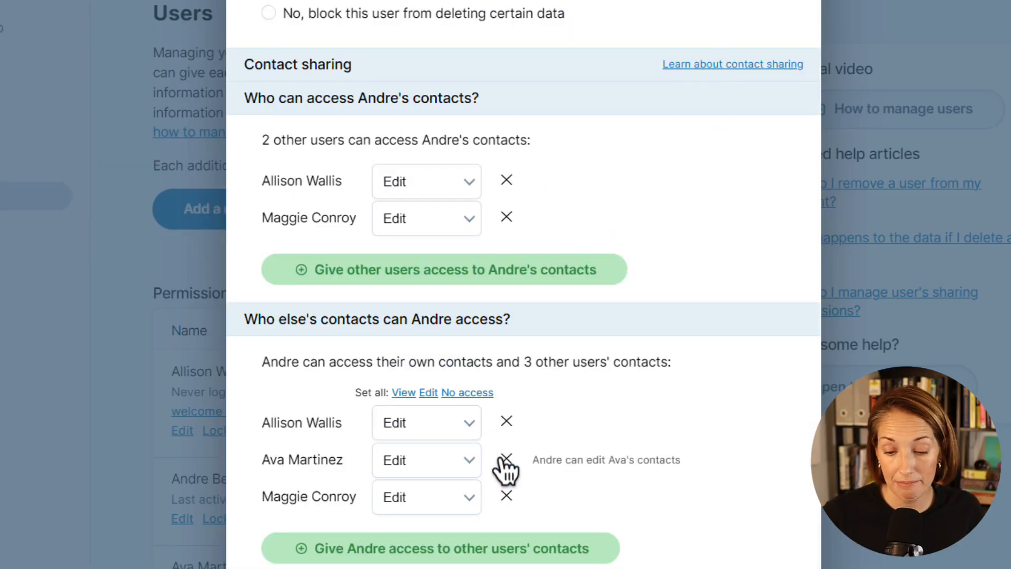
pyautogui.moveTo(532, 498); pyautogui.dragTo(711, 519)
pyautogui.click(736, 521)
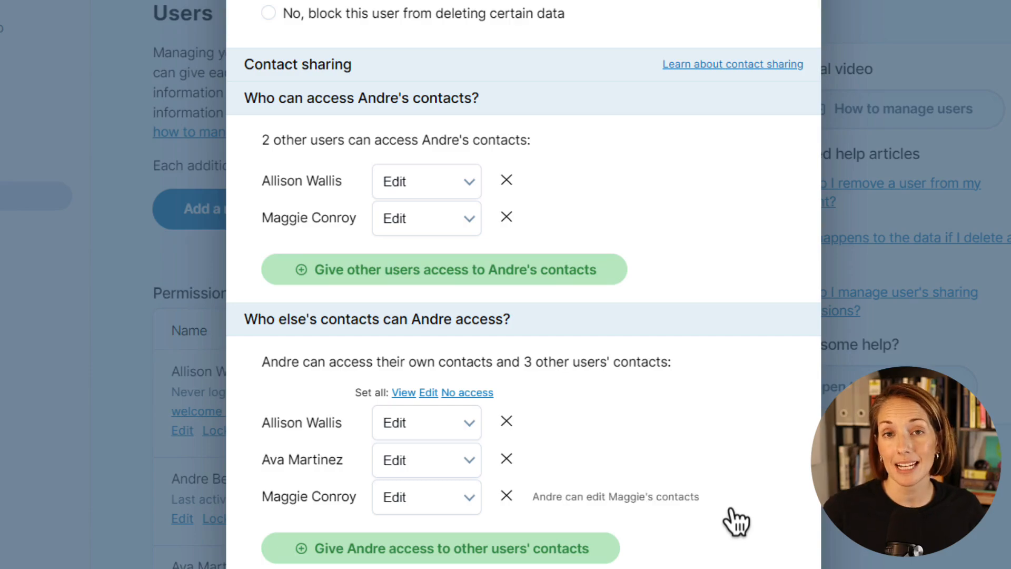
pyautogui.click(470, 503)
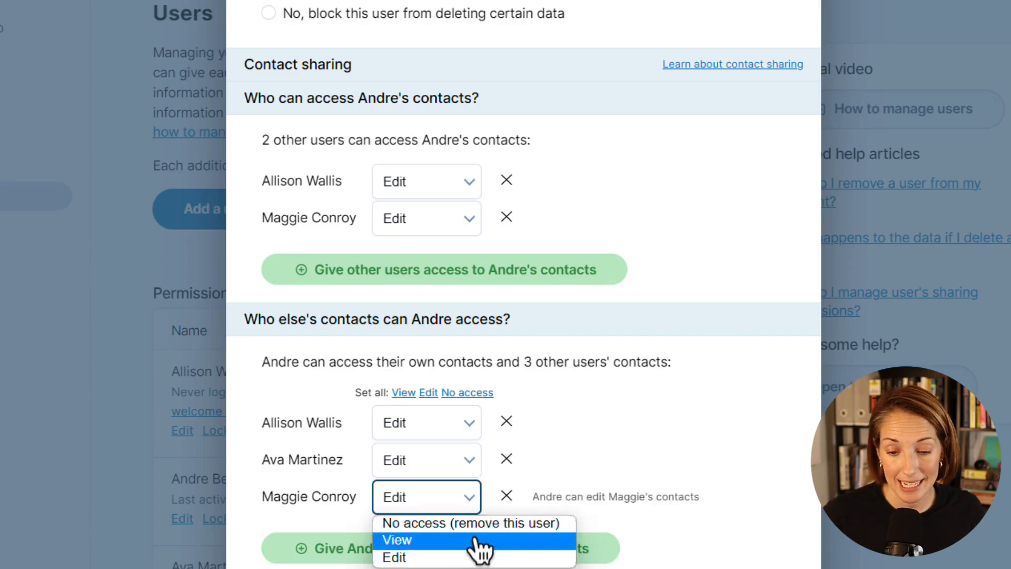
pyautogui.click(479, 541)
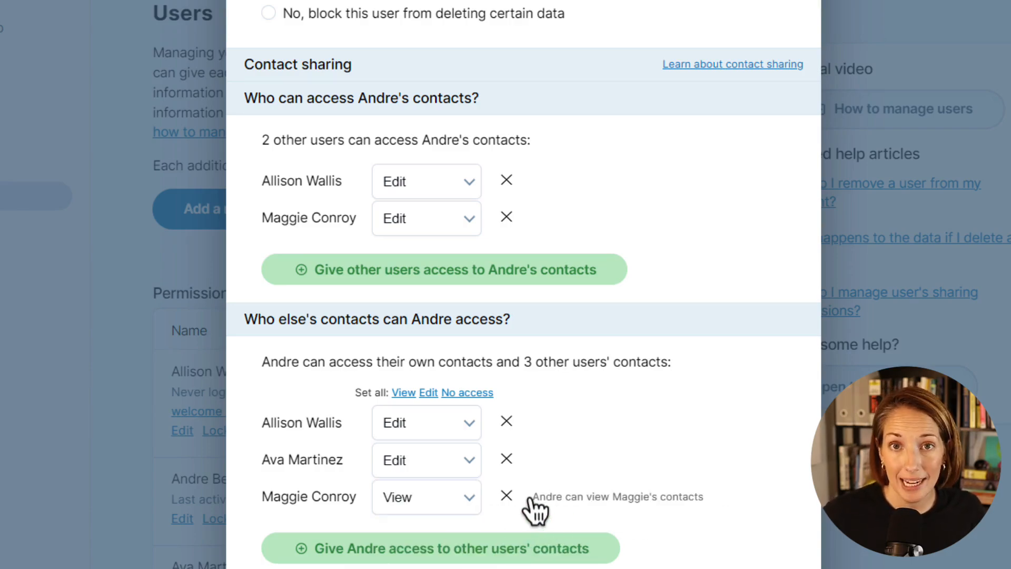
pyautogui.moveTo(529, 497); pyautogui.dragTo(702, 503)
pyautogui.click(732, 502)
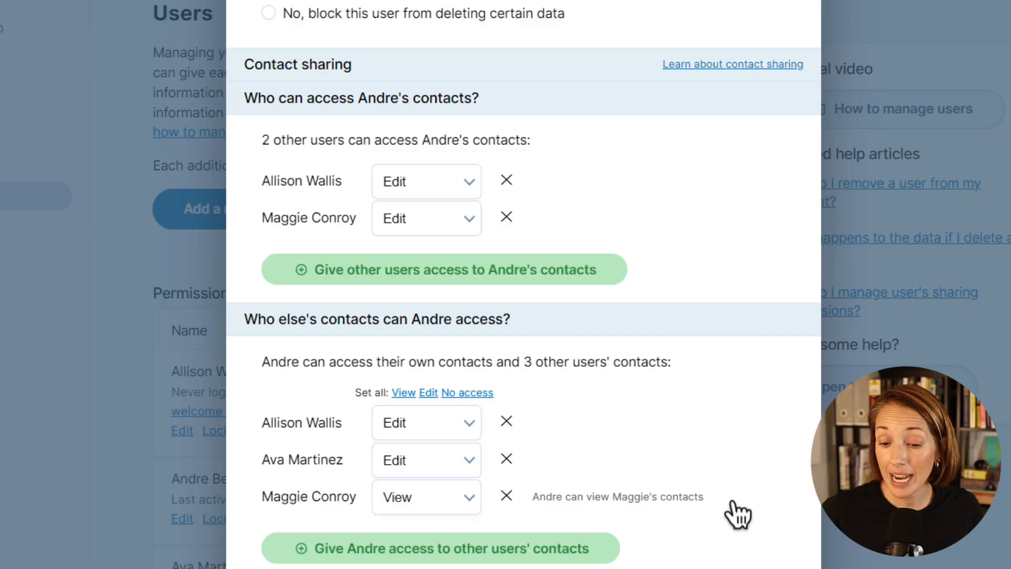
# Set the third colleague's contact access to 'No access (remove this user)'
pyautogui.click(474, 497)
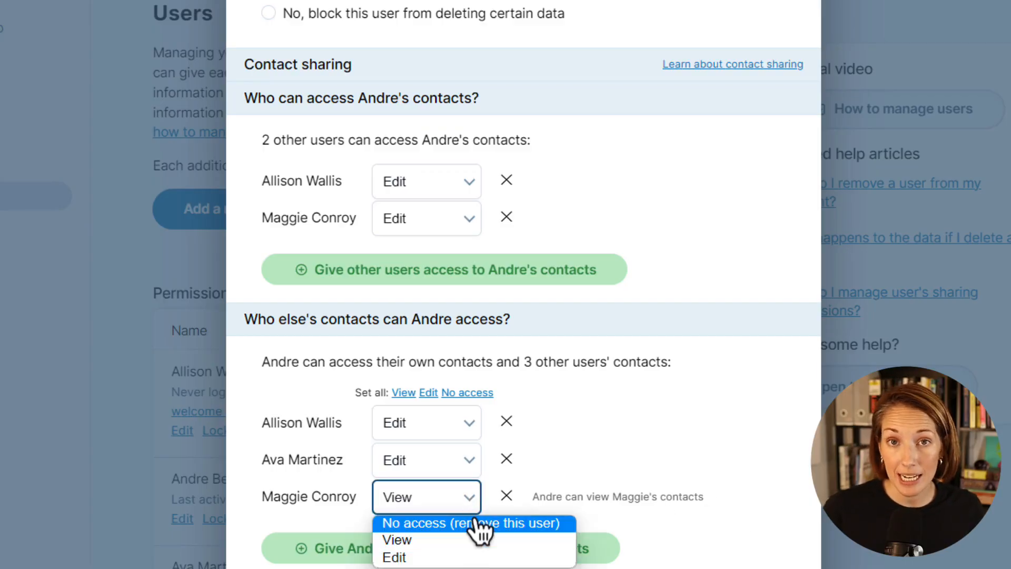
pyautogui.click(475, 523)
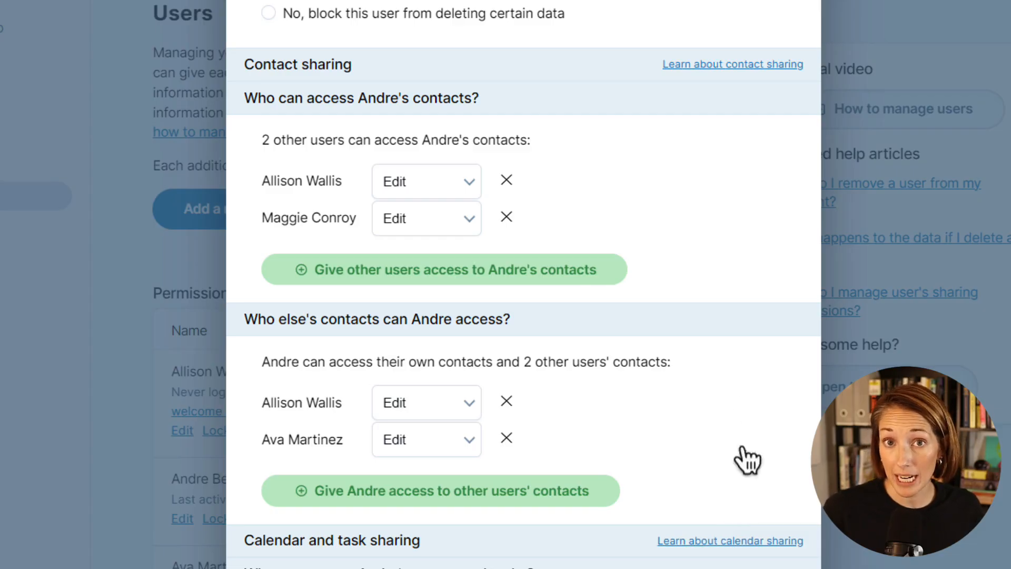
pyautogui.moveTo(479, 100); pyautogui.dragTo(241, 106)
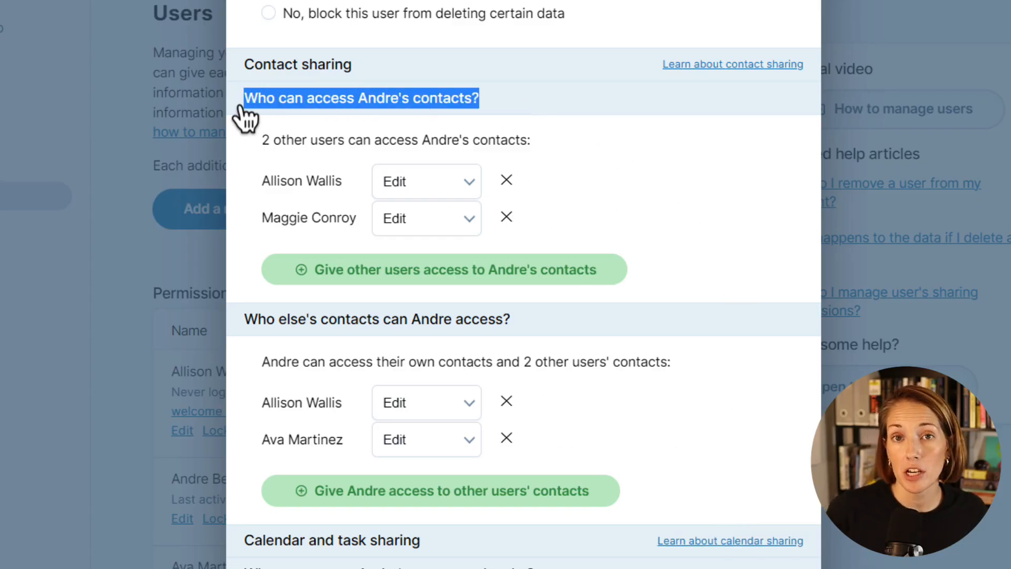
pyautogui.click(536, 120)
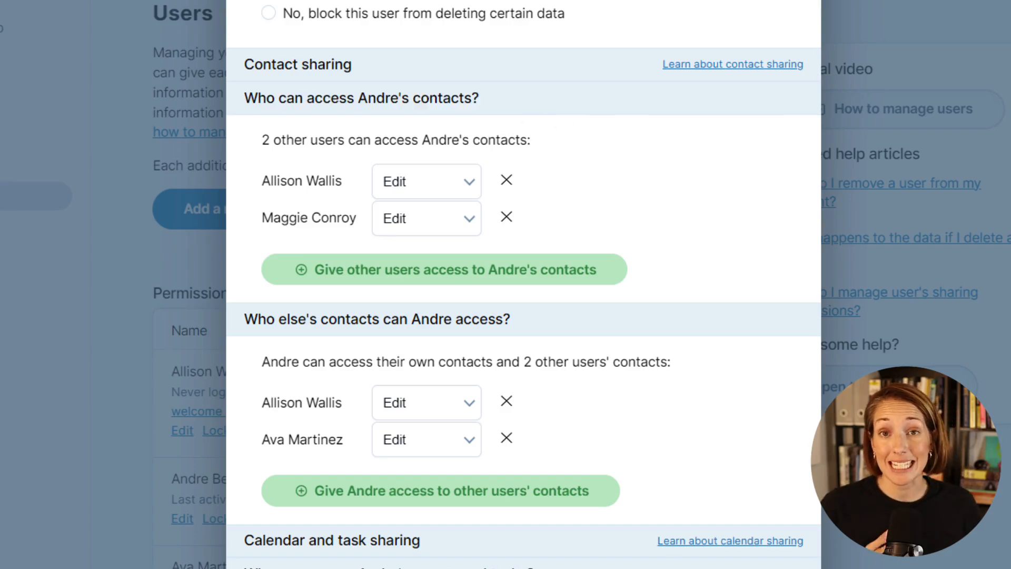
pyautogui.scroll(-6, 523, 284)
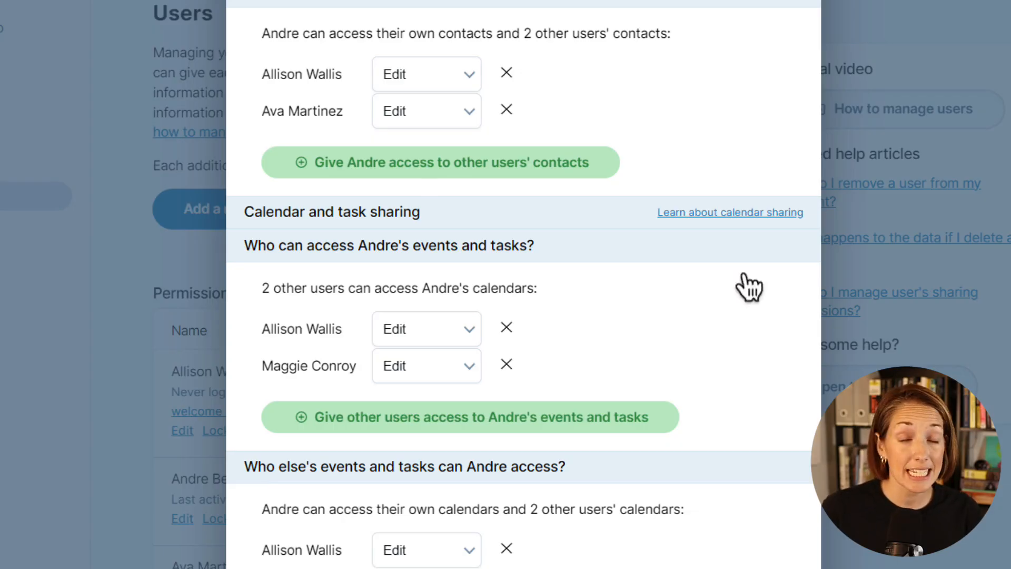
# Highlight the calendar and task sharing heading in the user's sharing settings
pyautogui.moveTo(420, 217); pyautogui.dragTo(246, 222)
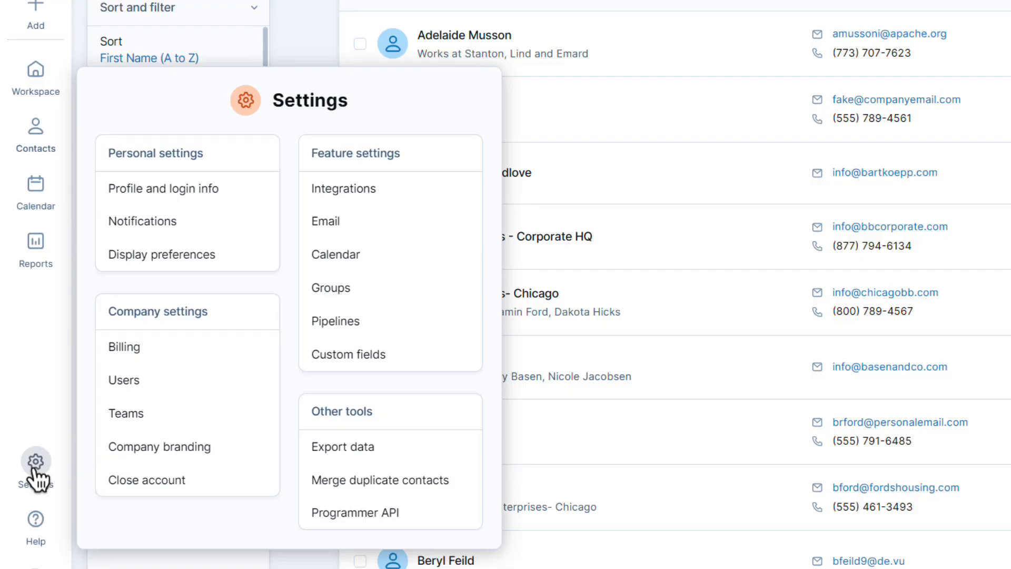
# Create a team named 'Marketing' with two users as members
pyautogui.click(169, 419)
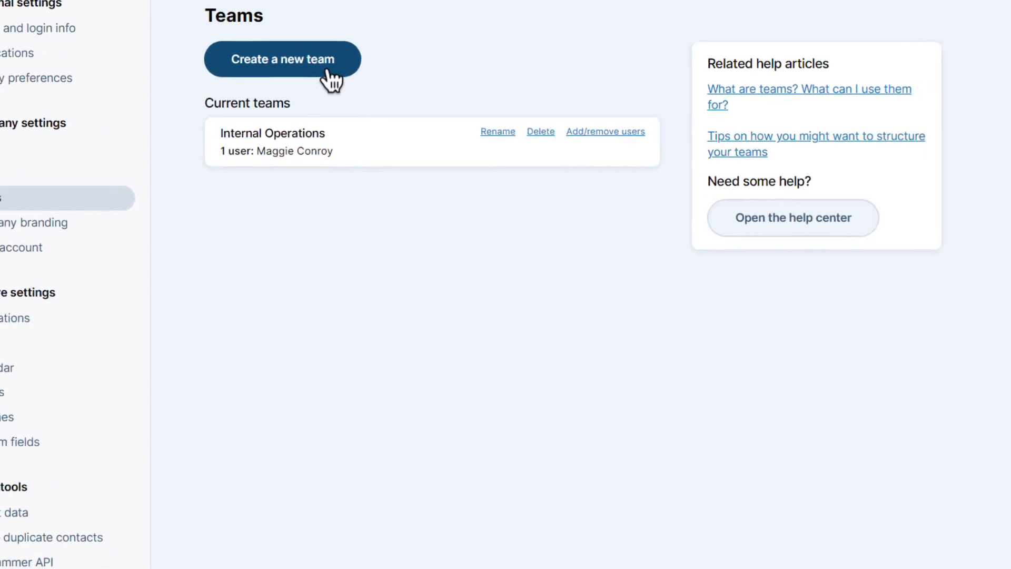
pyautogui.click(331, 79)
pyautogui.write('Marketing')
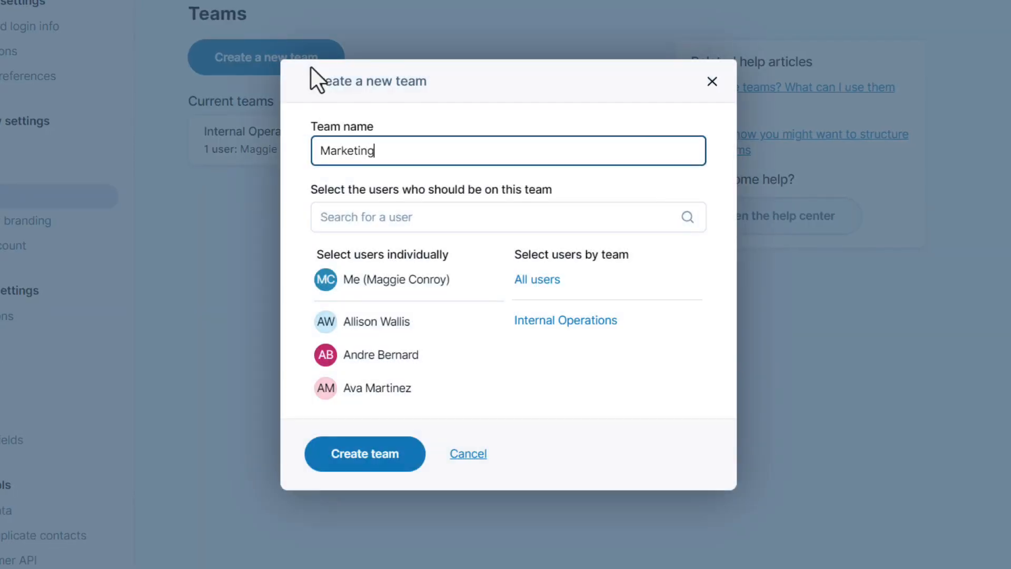
pyautogui.click(410, 322)
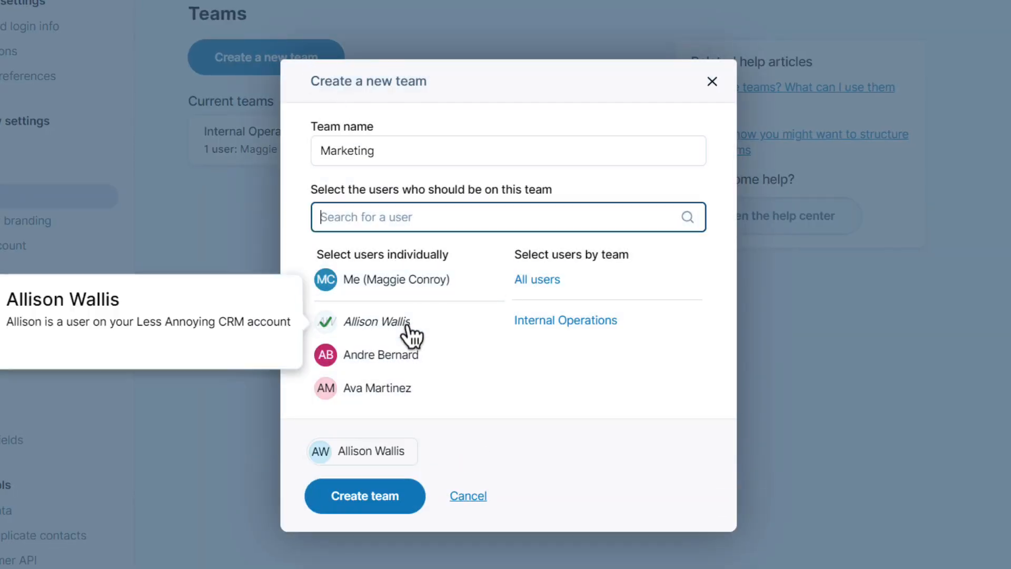
pyautogui.click(413, 401)
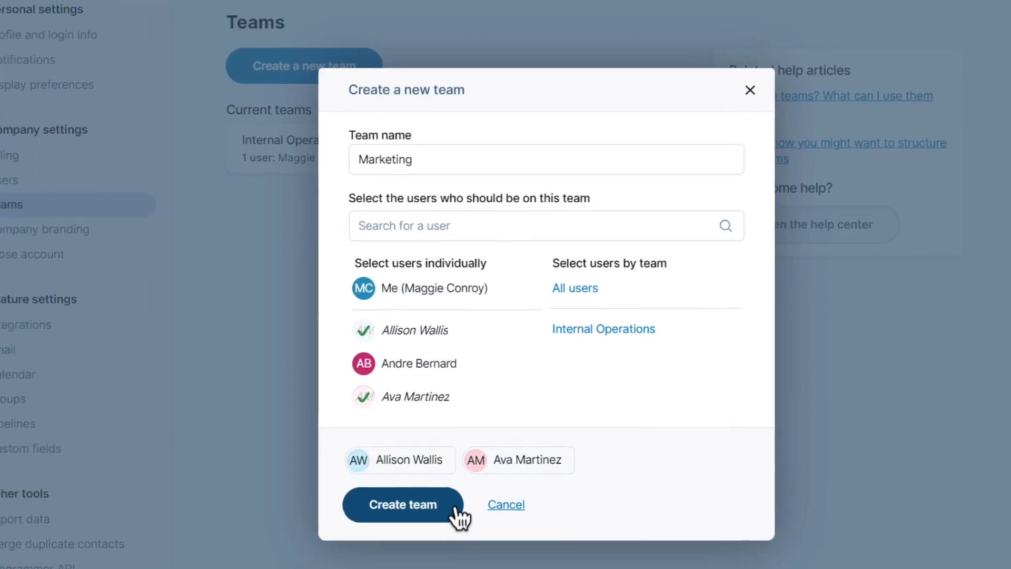
pyautogui.click(455, 508)
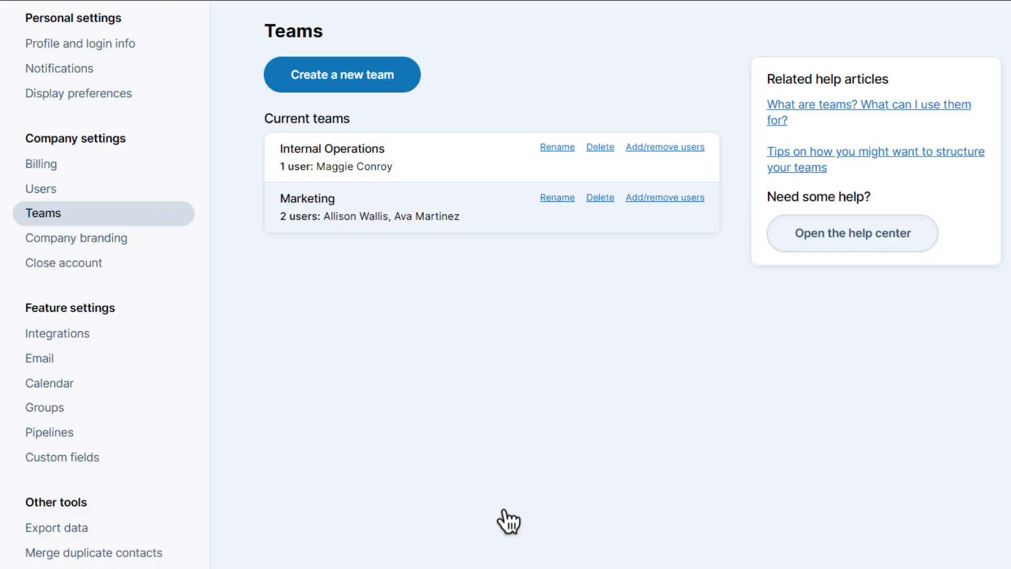
# Set the Conference Interest group to share only with the Marketing team
pyautogui.click(167, 420)
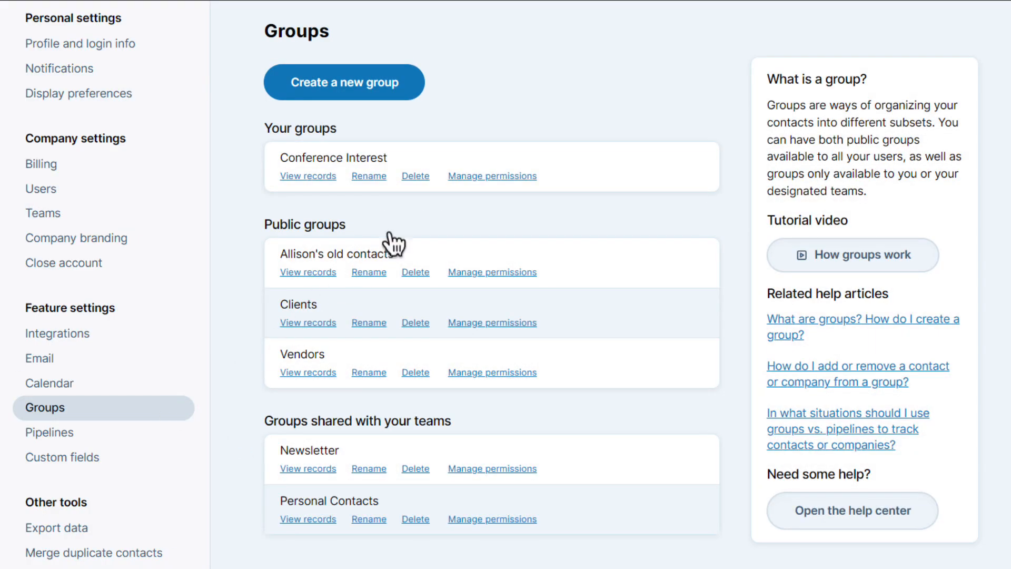
pyautogui.click(490, 177)
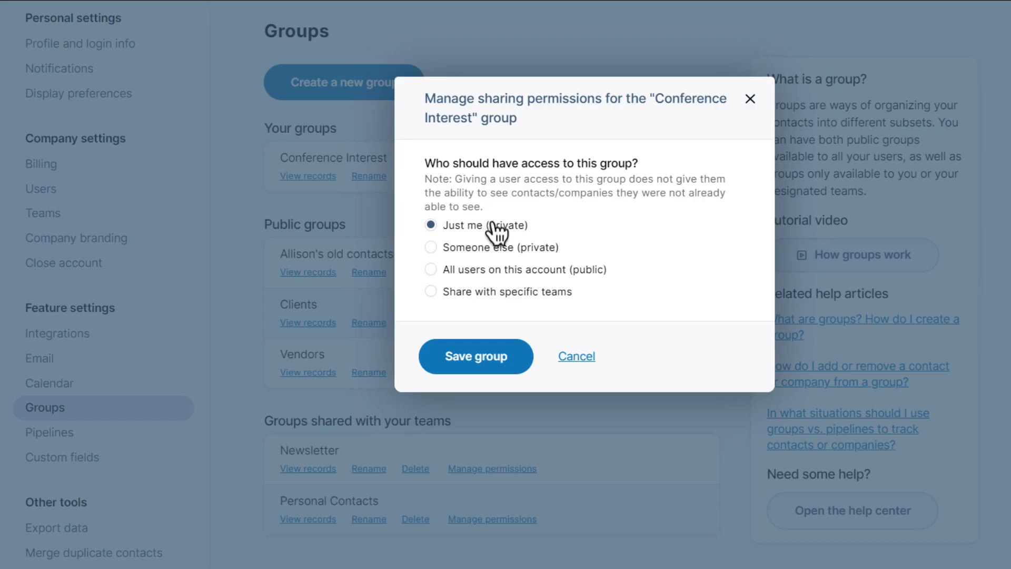
pyautogui.click(431, 291)
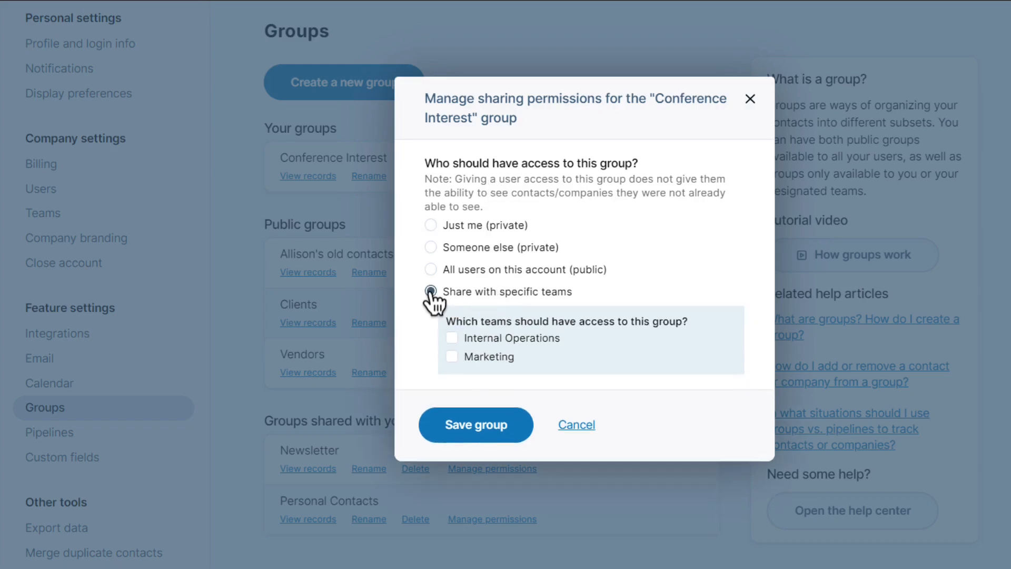
pyautogui.click(452, 356)
pyautogui.click(462, 427)
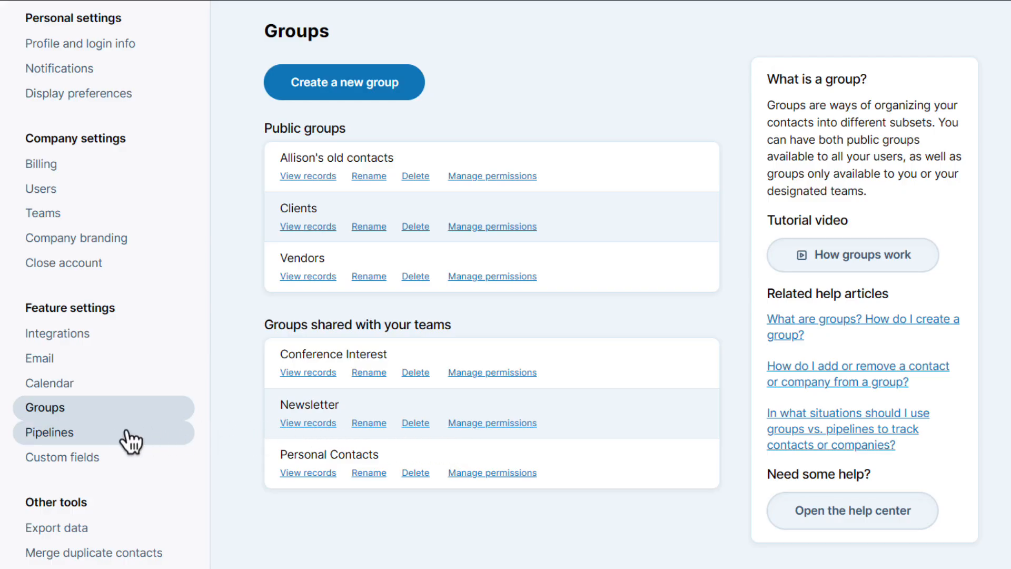
# Share the New Employees pipeline only with Internal Operations, then return to Users settings
pyautogui.click(113, 444)
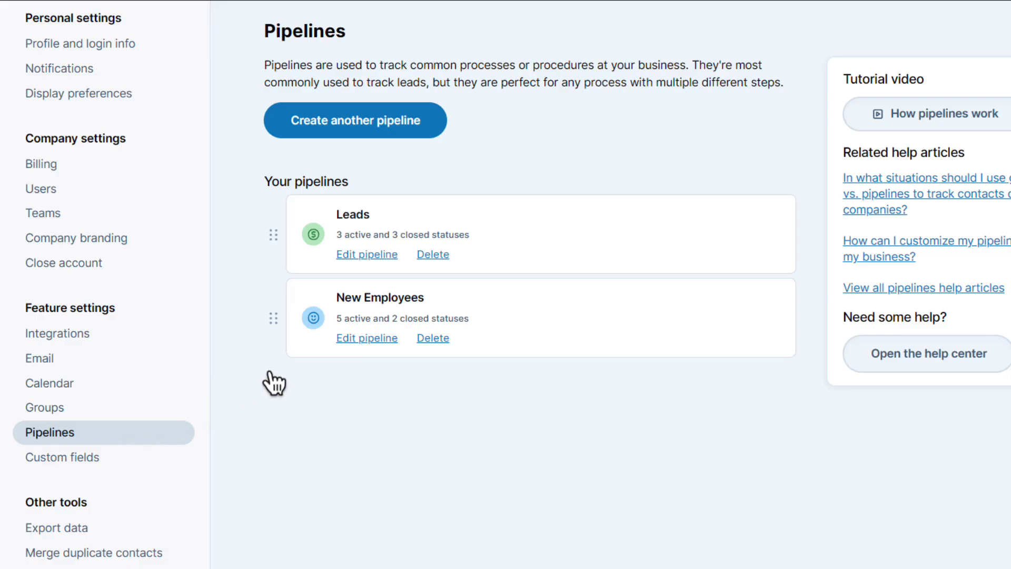
pyautogui.click(349, 343)
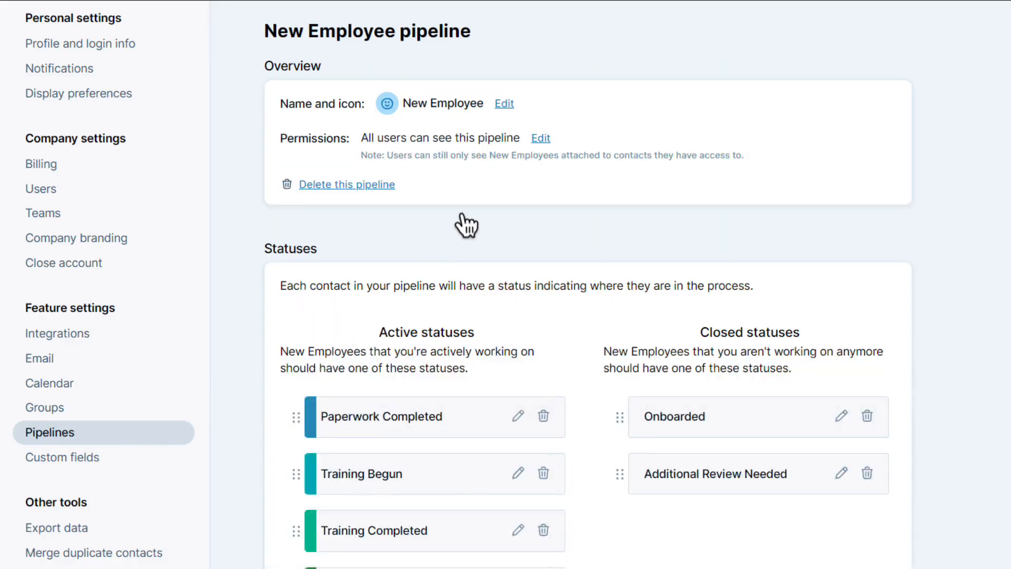
pyautogui.click(541, 138)
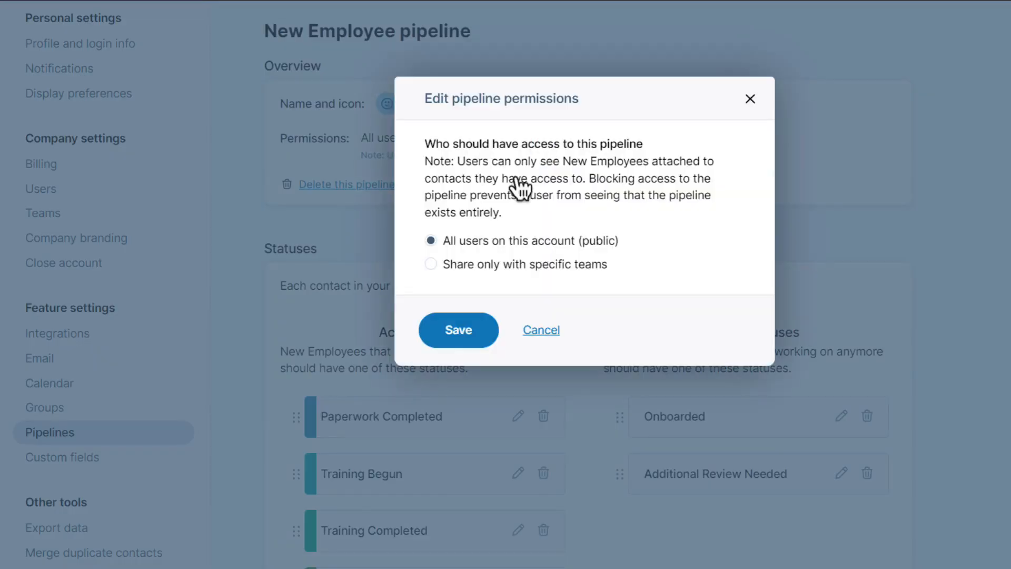
pyautogui.click(430, 264)
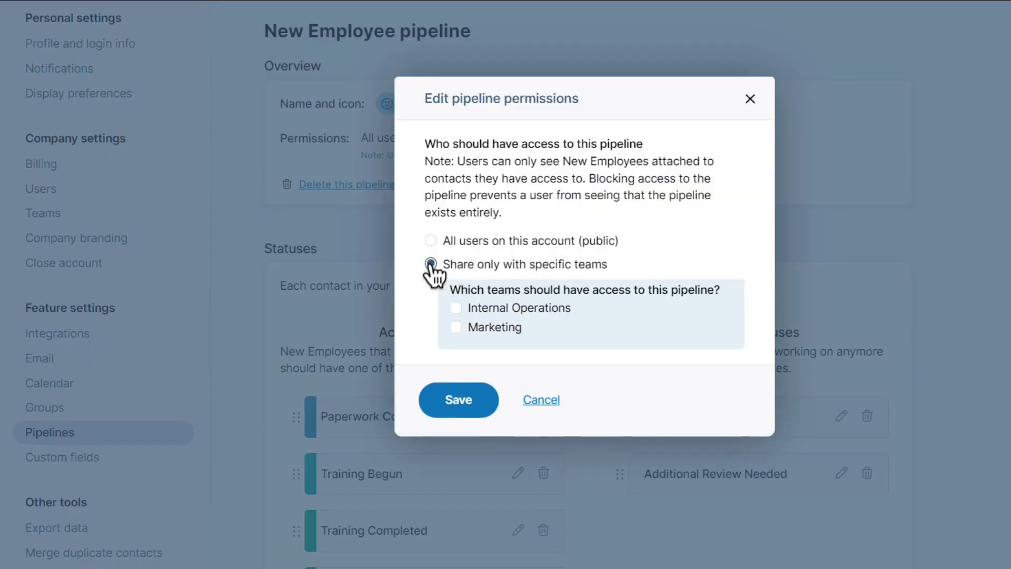
pyautogui.click(455, 317)
pyautogui.click(458, 416)
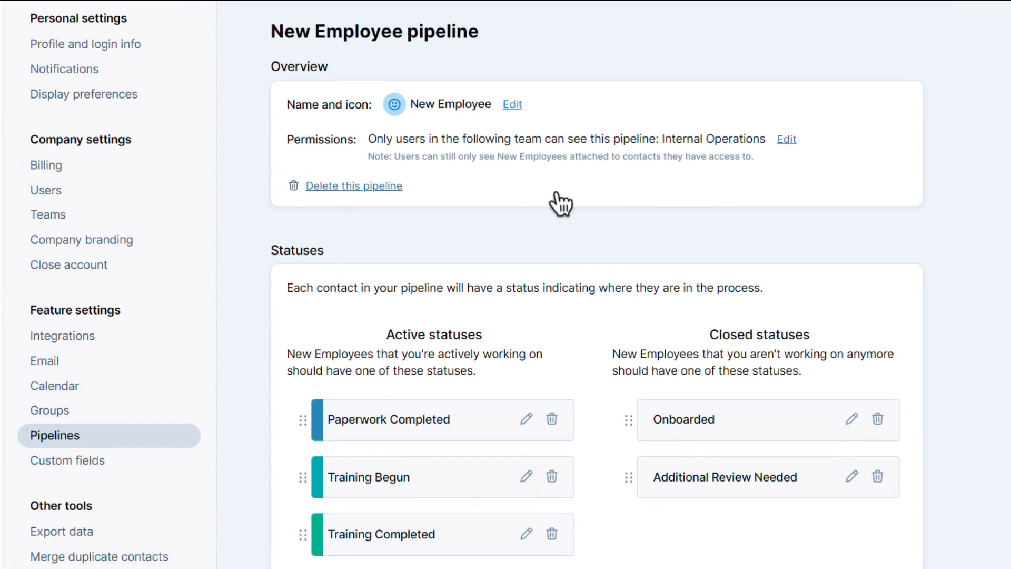
pyautogui.click(149, 200)
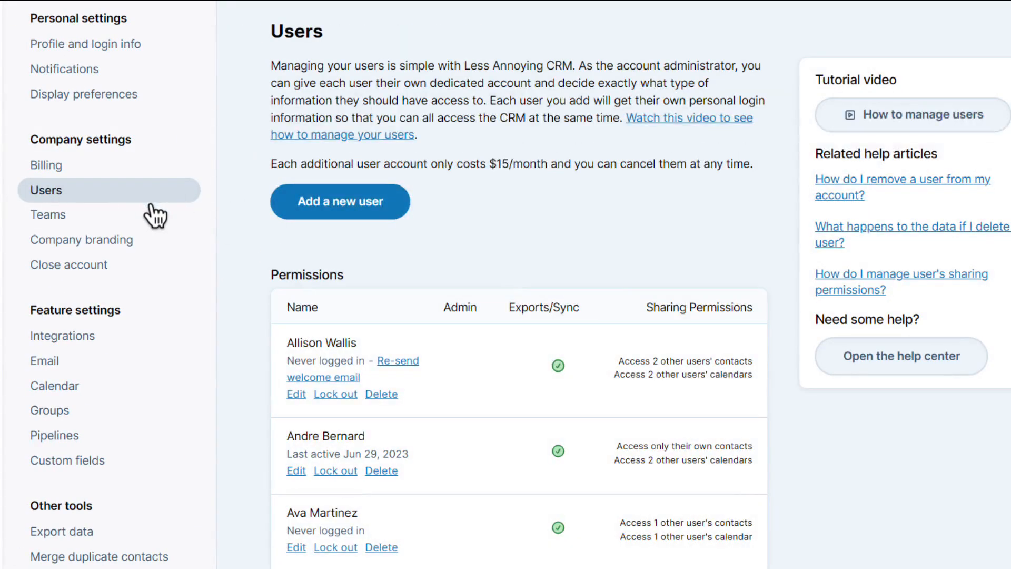
# Give the second user Edit access to every Marketing team member's contacts
pyautogui.click(296, 471)
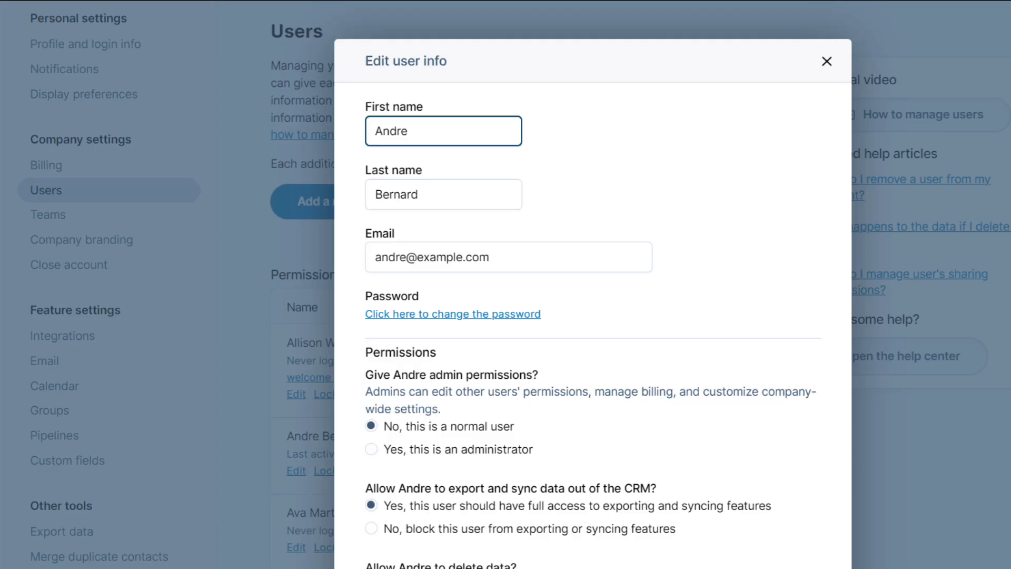
pyautogui.scroll(-11, 593, 285)
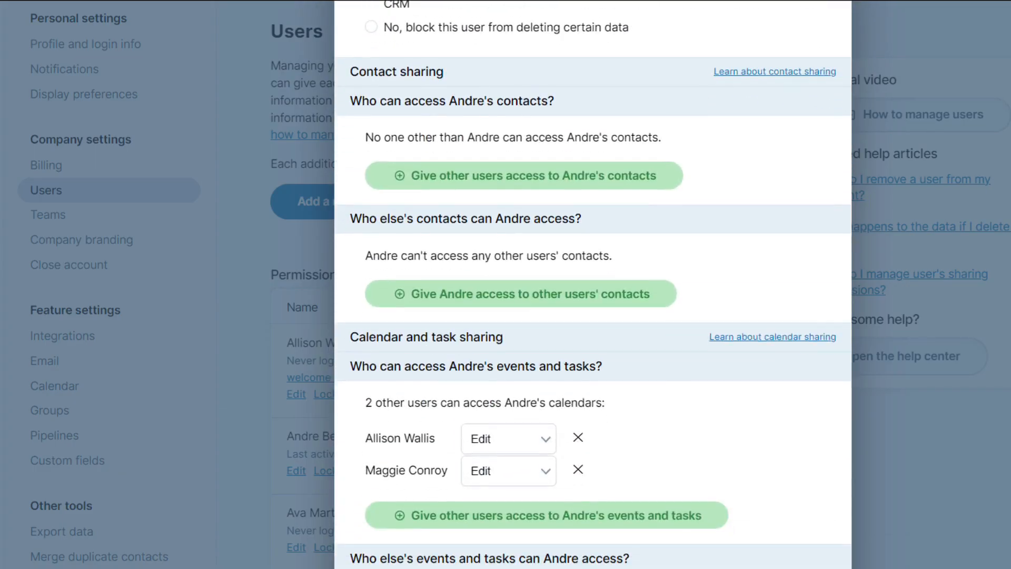
pyautogui.click(624, 302)
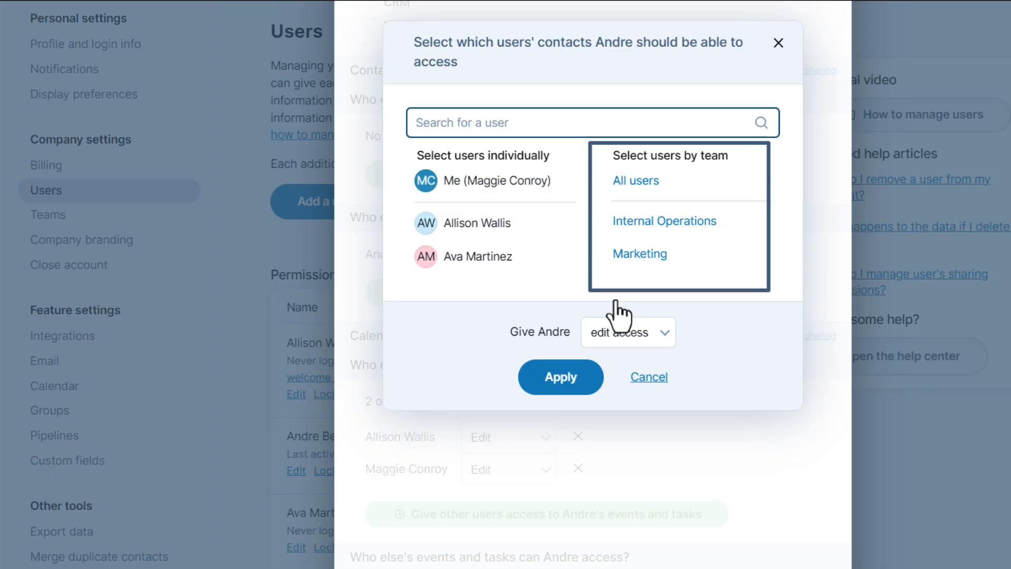
pyautogui.click(635, 263)
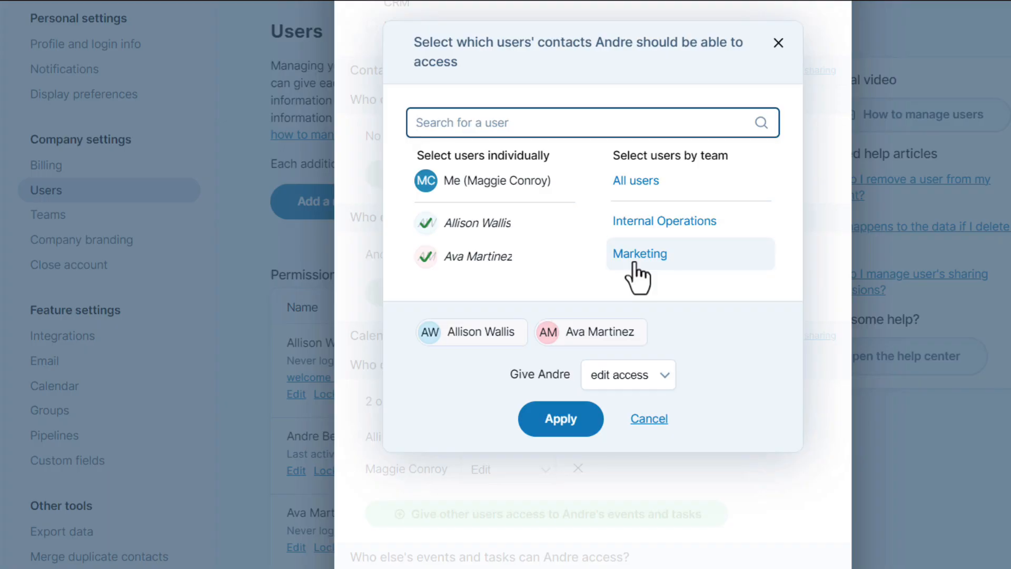
pyautogui.click(584, 424)
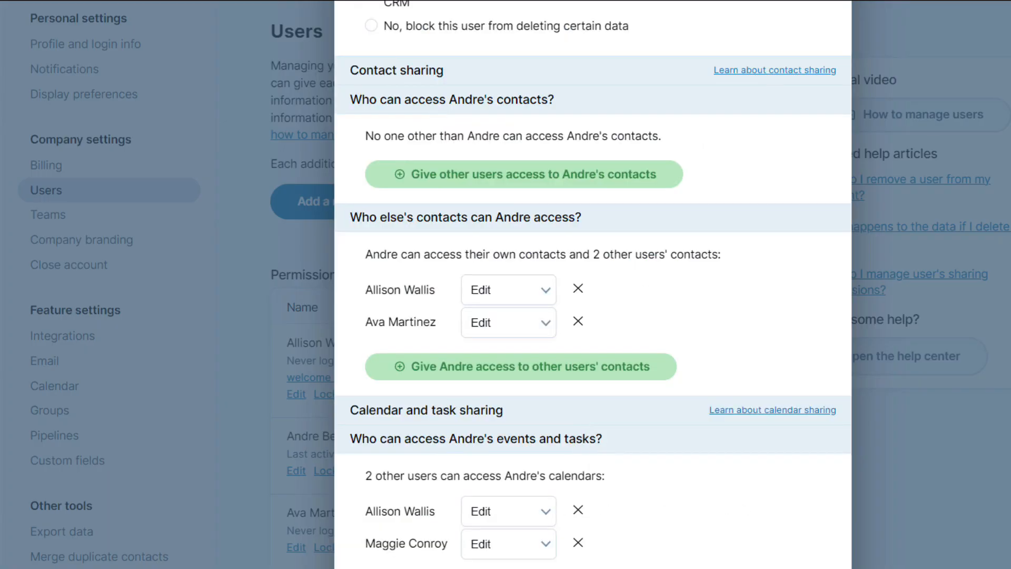